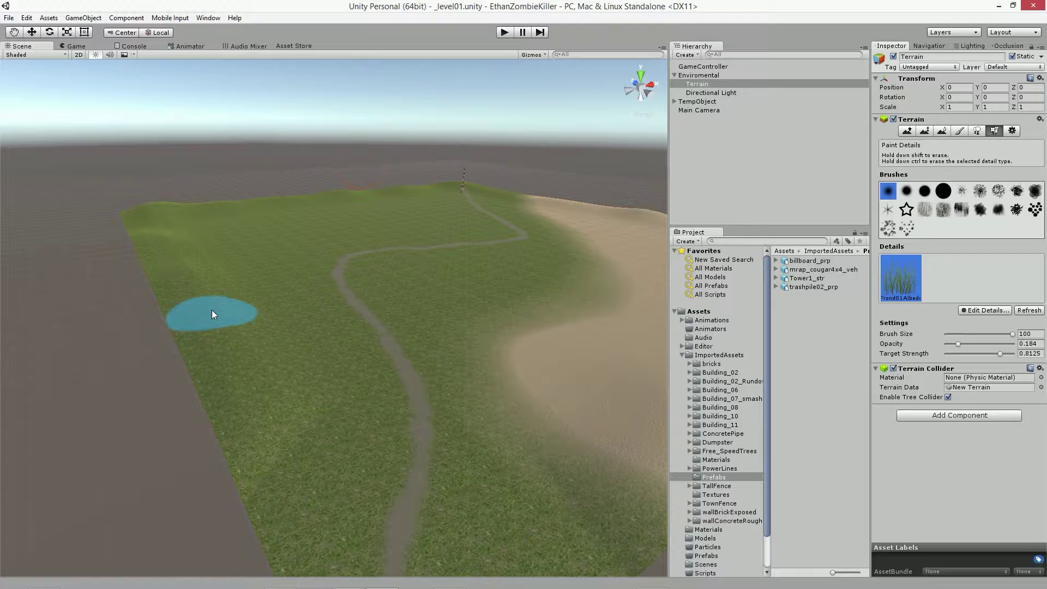
Switch the terrain to Place Trees mode and bring the Scene view closer over it
left_click(977, 131)
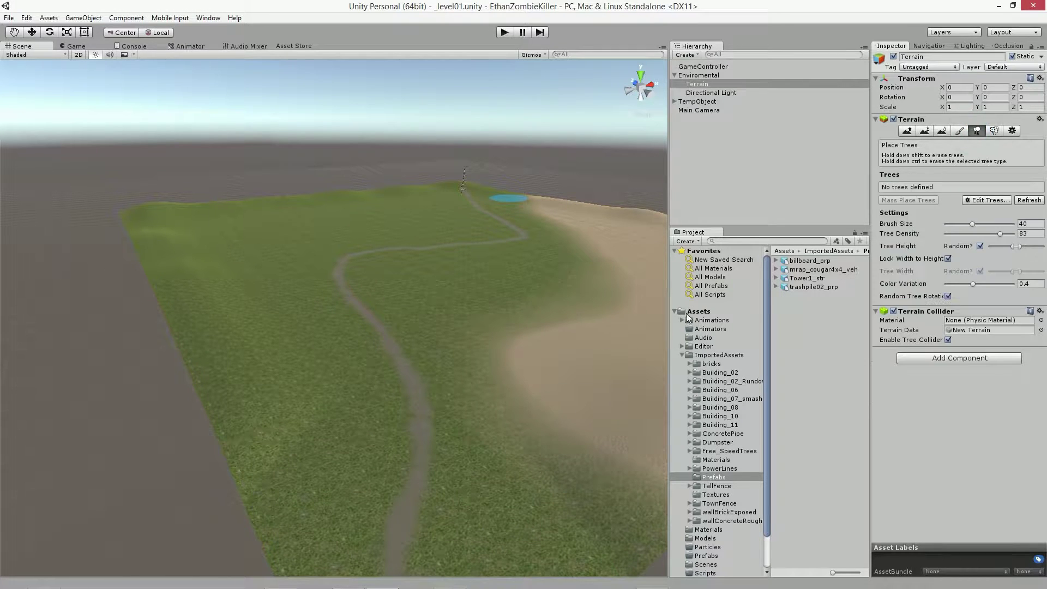
right_click_drag(369, 175, 351, 297)
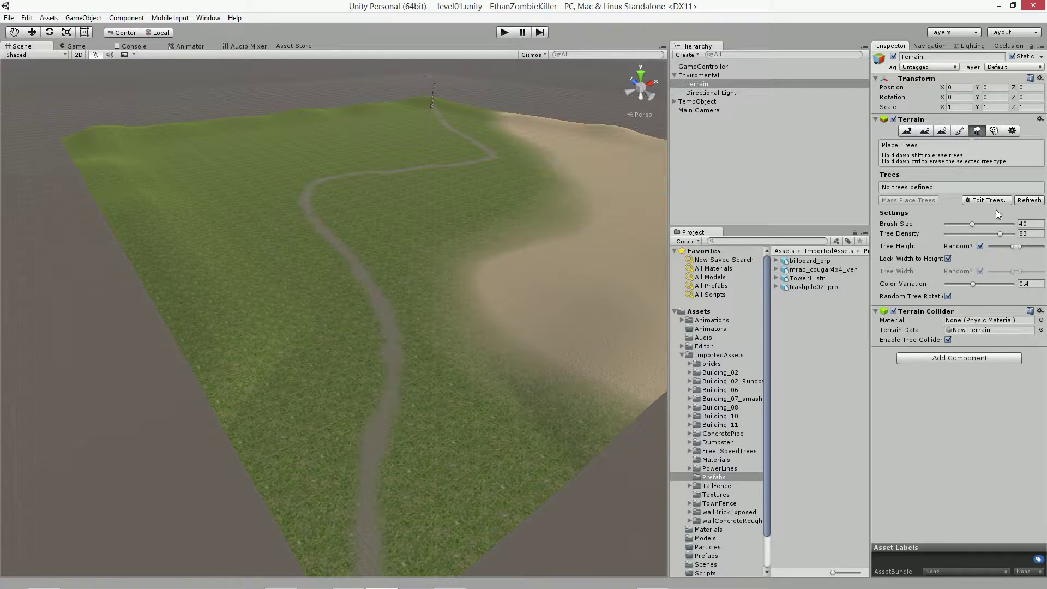
Start an Add Tree entry via Edit Trees and browse the Tree Prefab picker without choosing anything
left_click(979, 202)
left_click(979, 203)
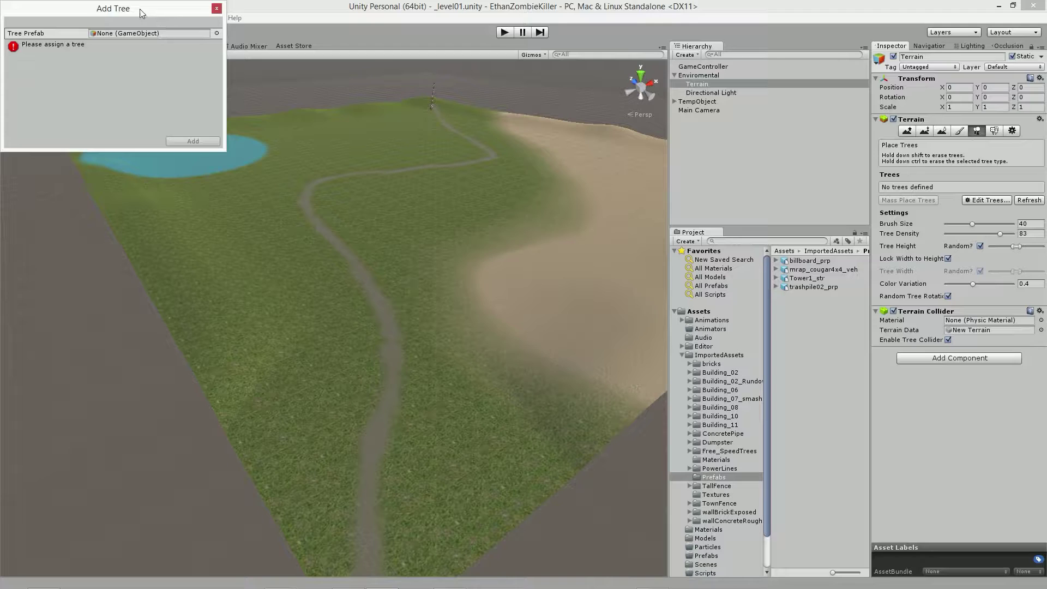
left_click_drag(140, 13, 206, 62)
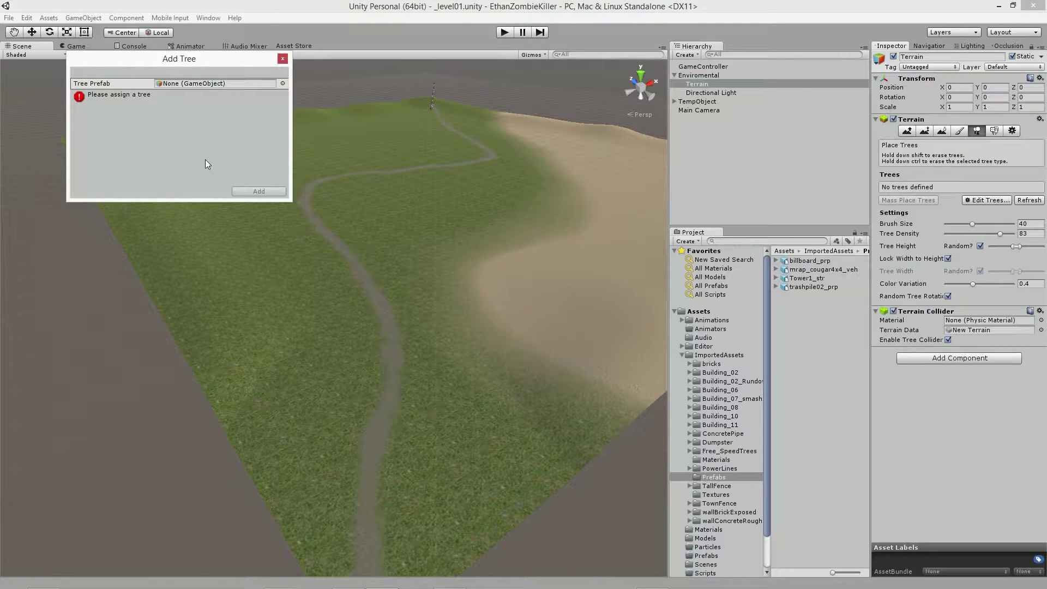
left_click(280, 82)
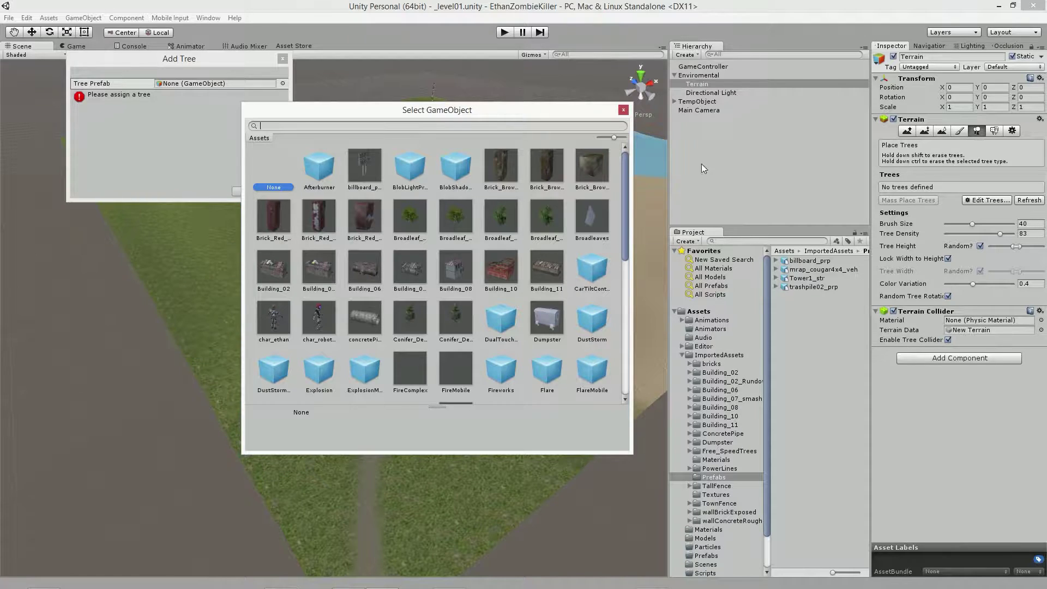
left_click_drag(625, 181, 621, 341)
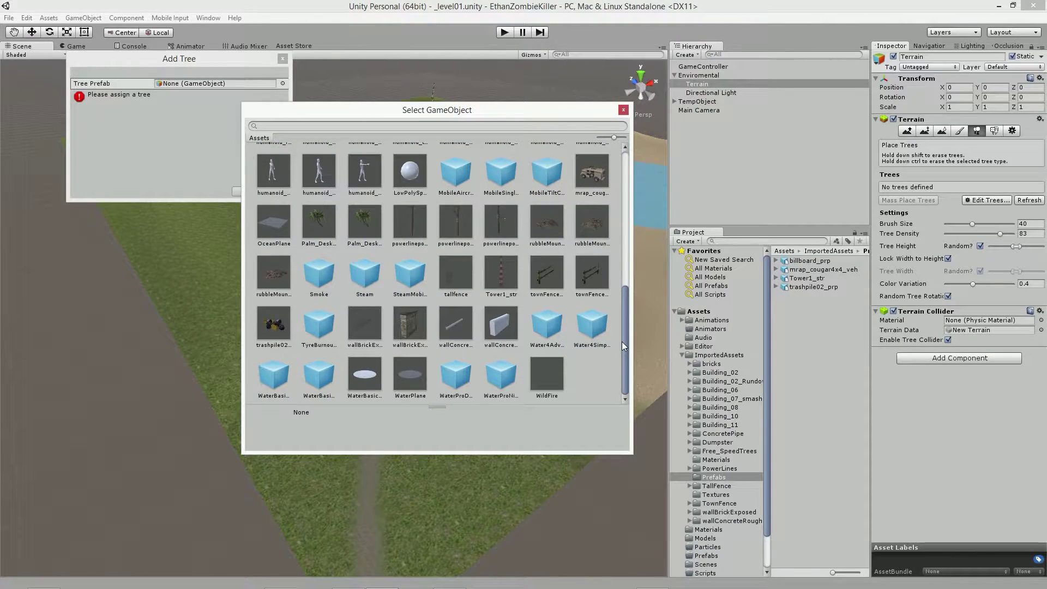
left_click(623, 110)
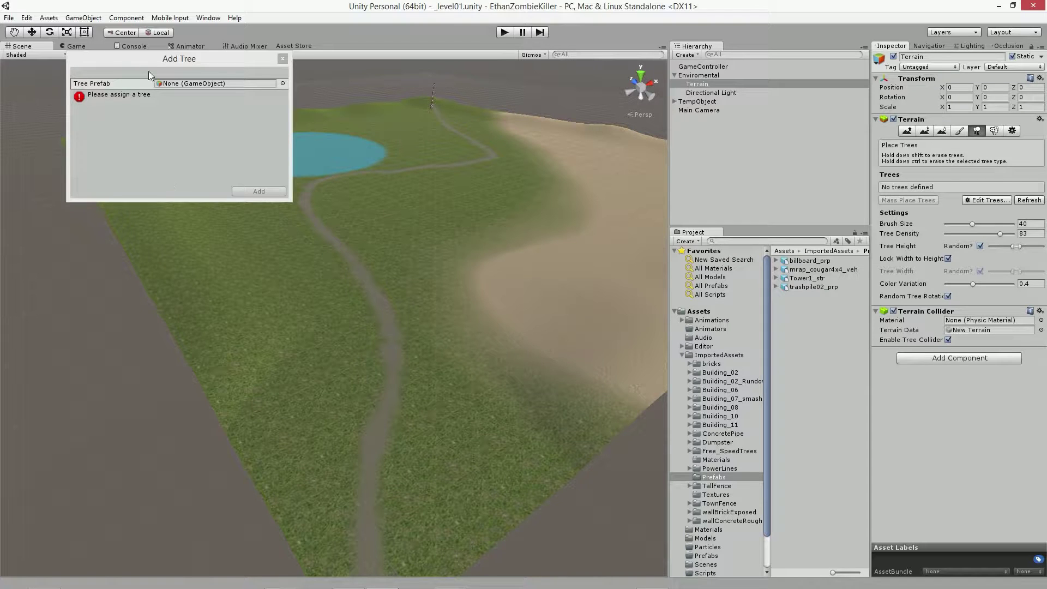
mouse_move(191, 60)
left_mouse_down()
mouse_move(197, 170)
mouse_move(203, 150)
left_mouse_up()
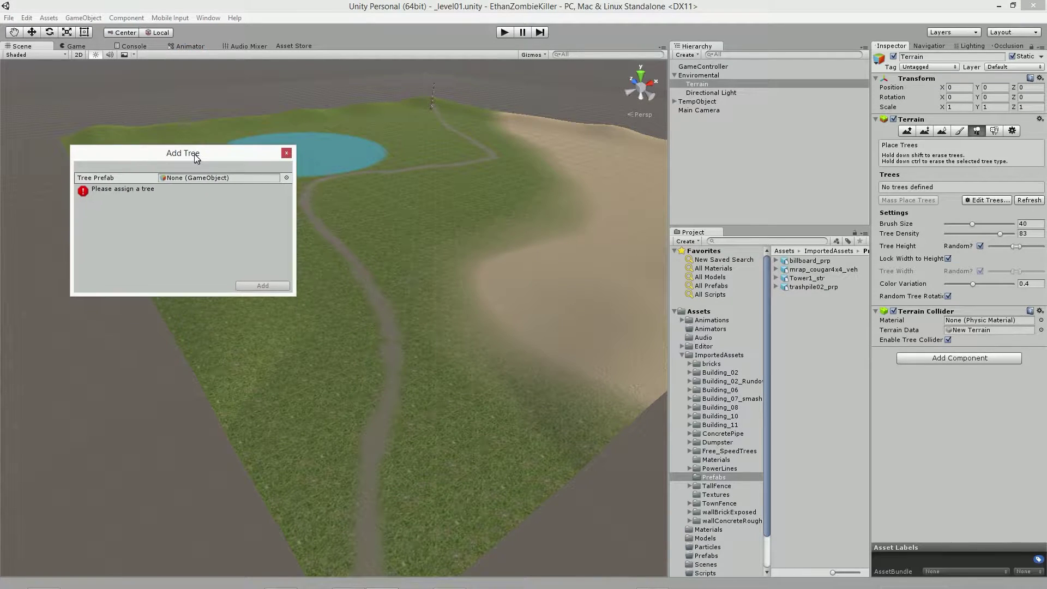
left_click(259, 170)
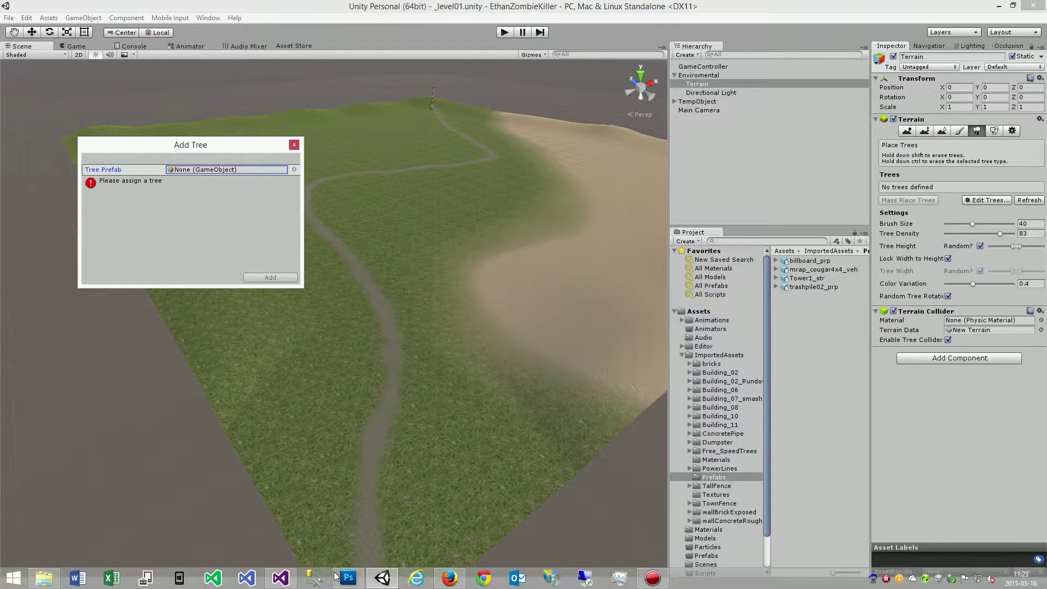
left_click(412, 582)
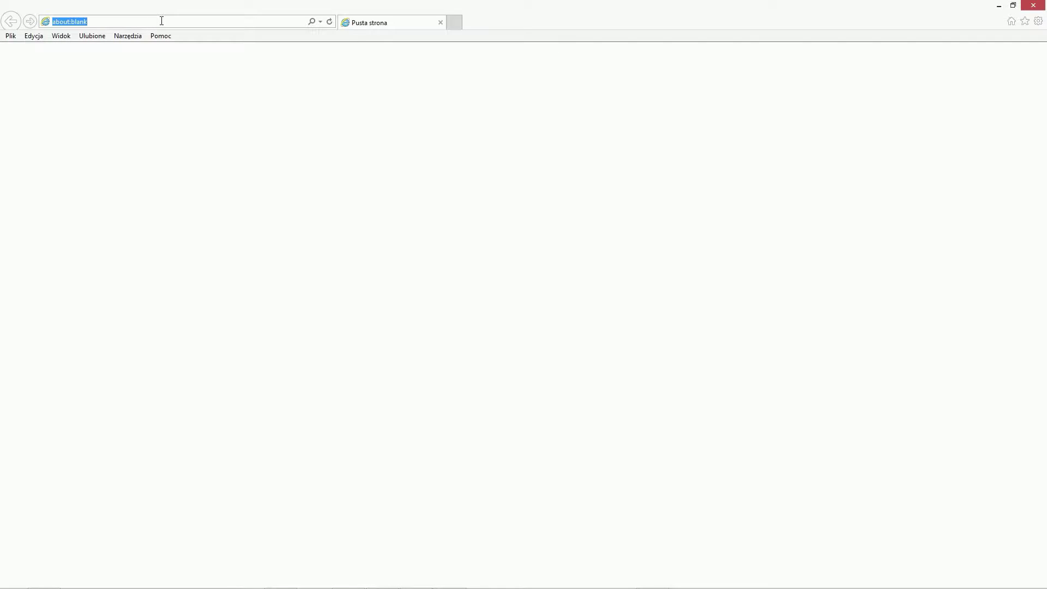
type("www.speed")
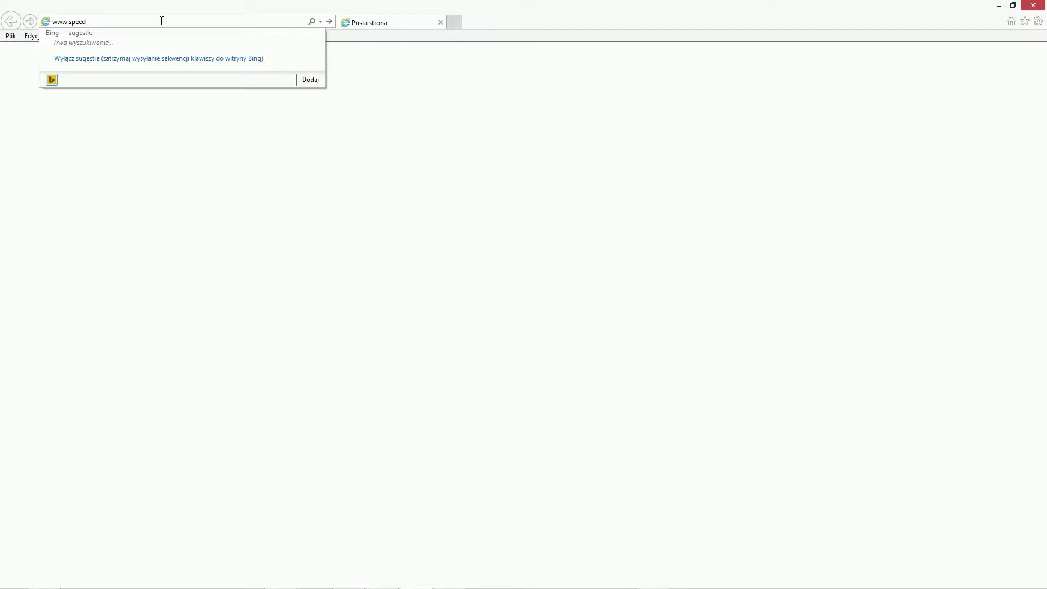
type("tree.com")
key("Return")
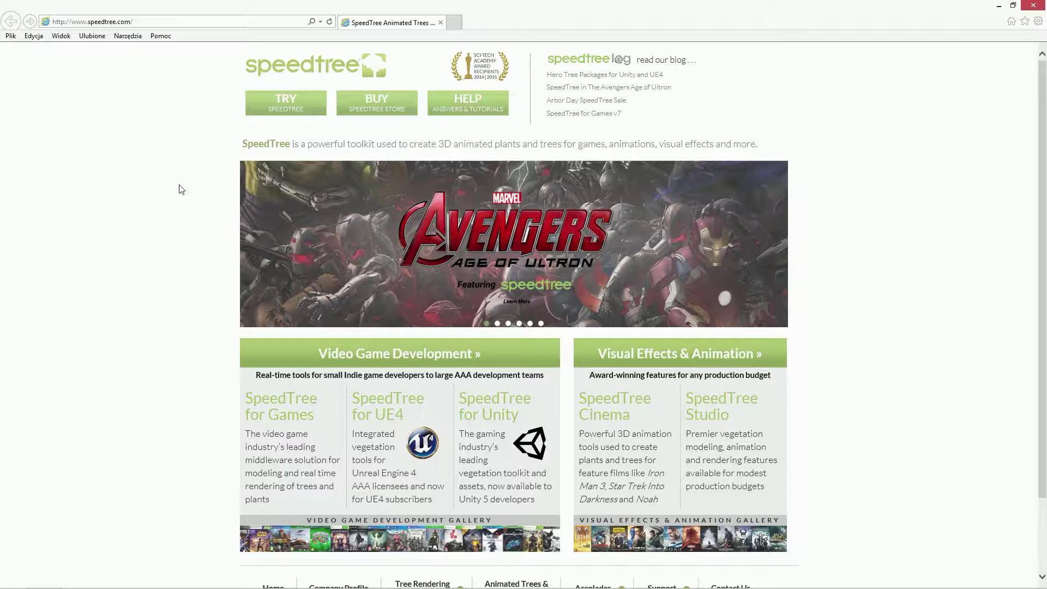
scroll(180, 191, "down", 3)
scroll(169, 245, "up", 3)
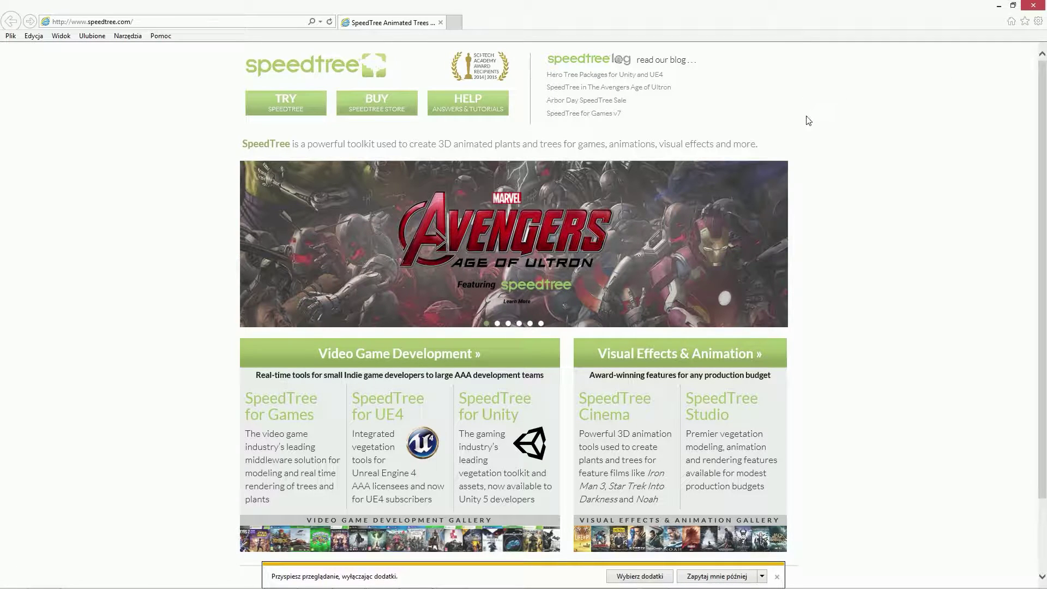
scroll(837, 221, "down", 3)
scroll(871, 138, "up", 3)
left_click(763, 575)
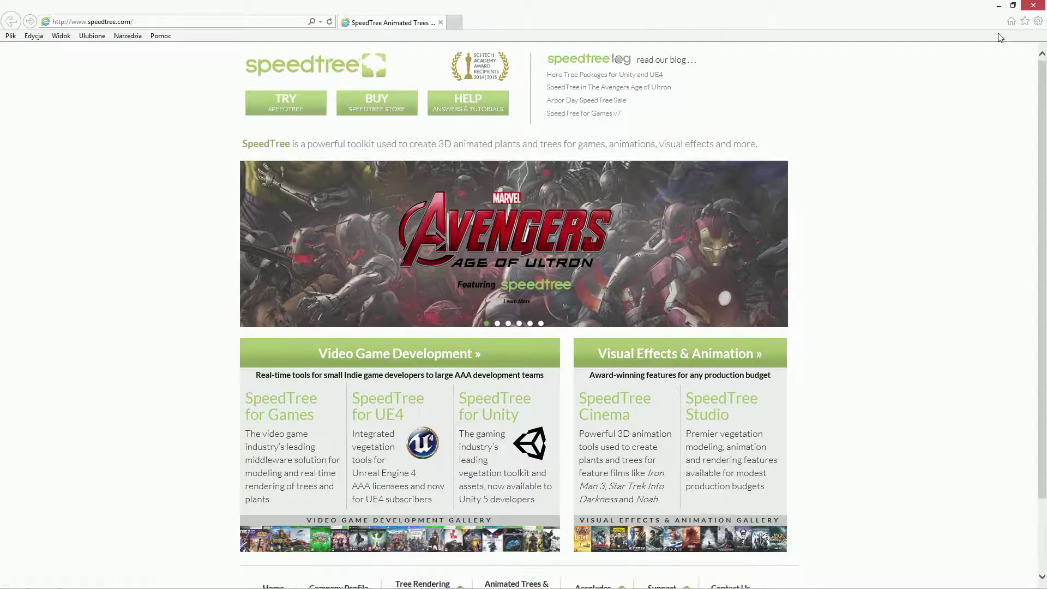
left_click(998, 5)
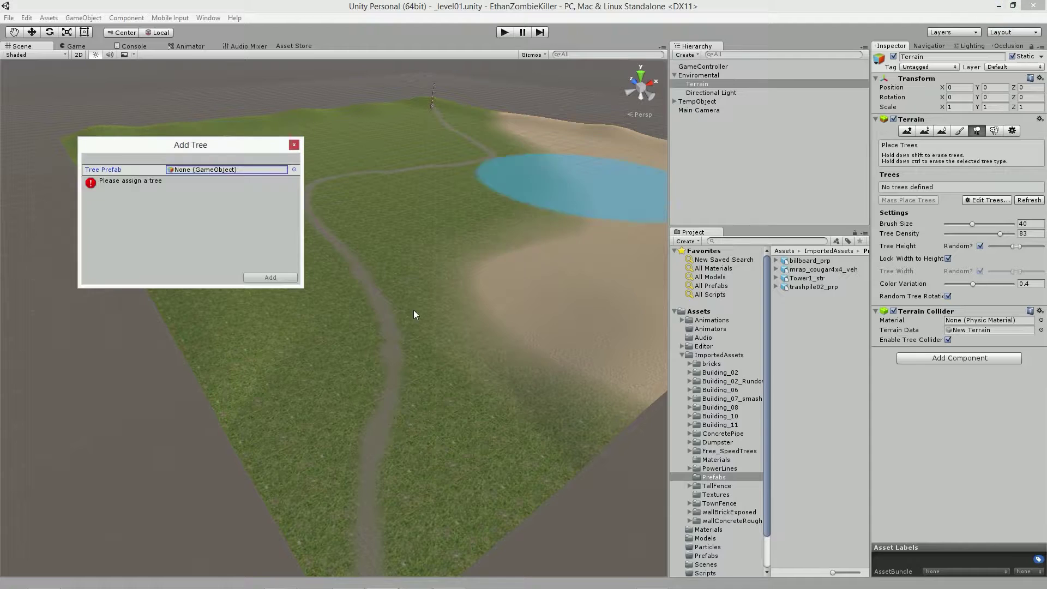
Assign Broadleaf_Desktop from Free_SpeedTrees as the tree prefab and select that asset in the Project window
left_click(292, 169)
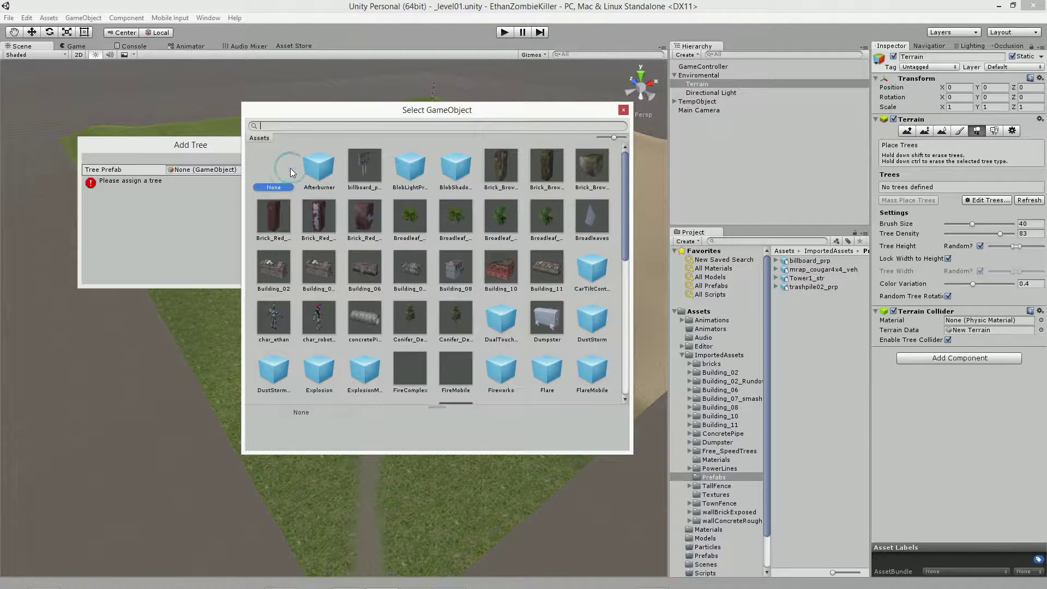
left_click(412, 225)
left_click(440, 220)
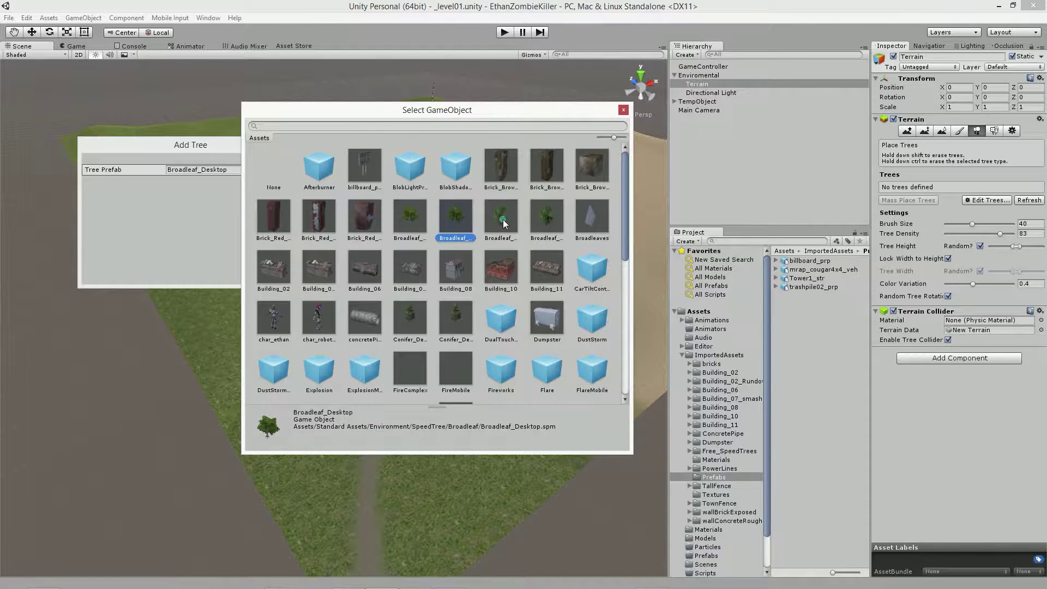
left_click(512, 220)
left_click(456, 219)
left_click(423, 223)
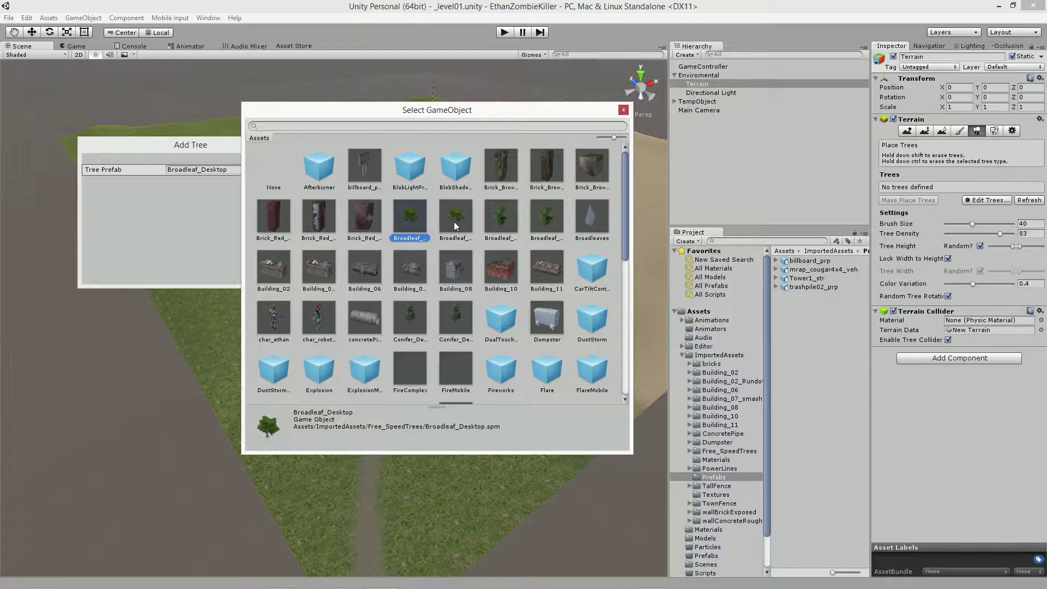
left_click(623, 110)
left_click(706, 451)
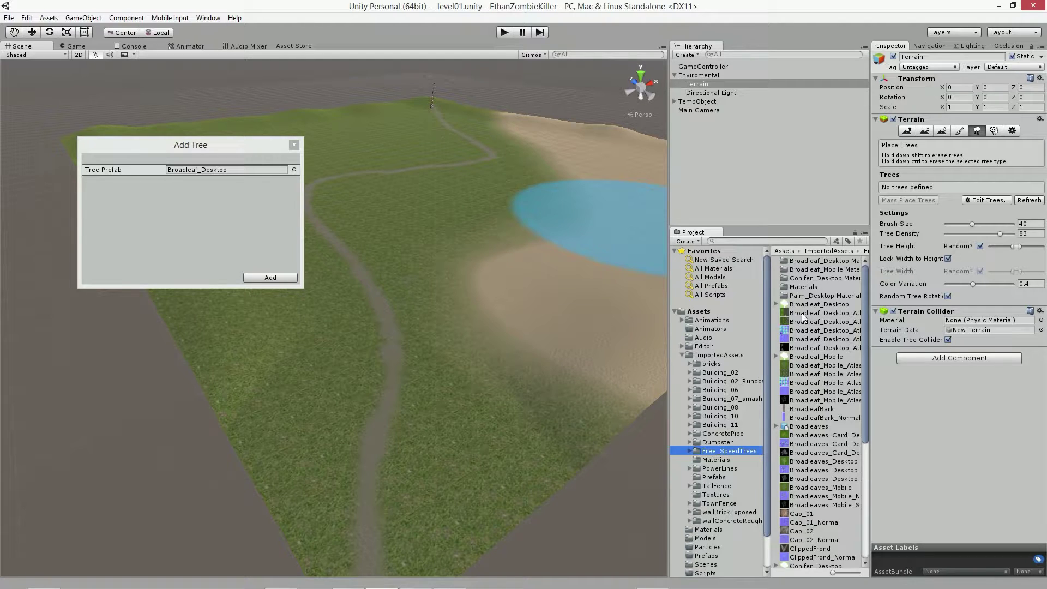
left_click(794, 305)
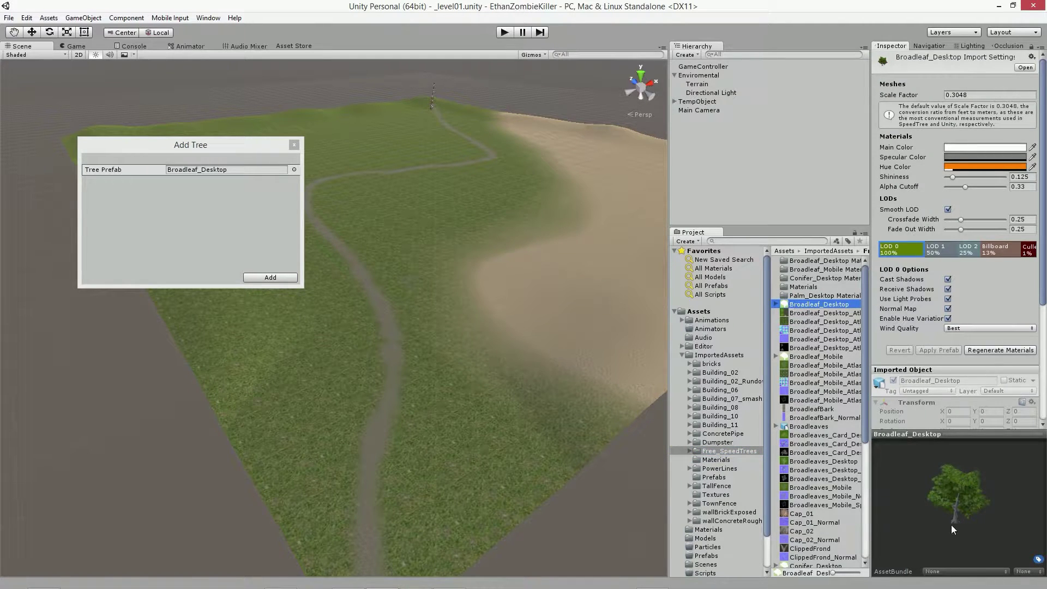
Check Broadleaf_Desktop in an enlarged, rotated preview, then add it as a terrain tree
left_click_drag(950, 525, 947, 511)
right_click(952, 439)
left_click(981, 446)
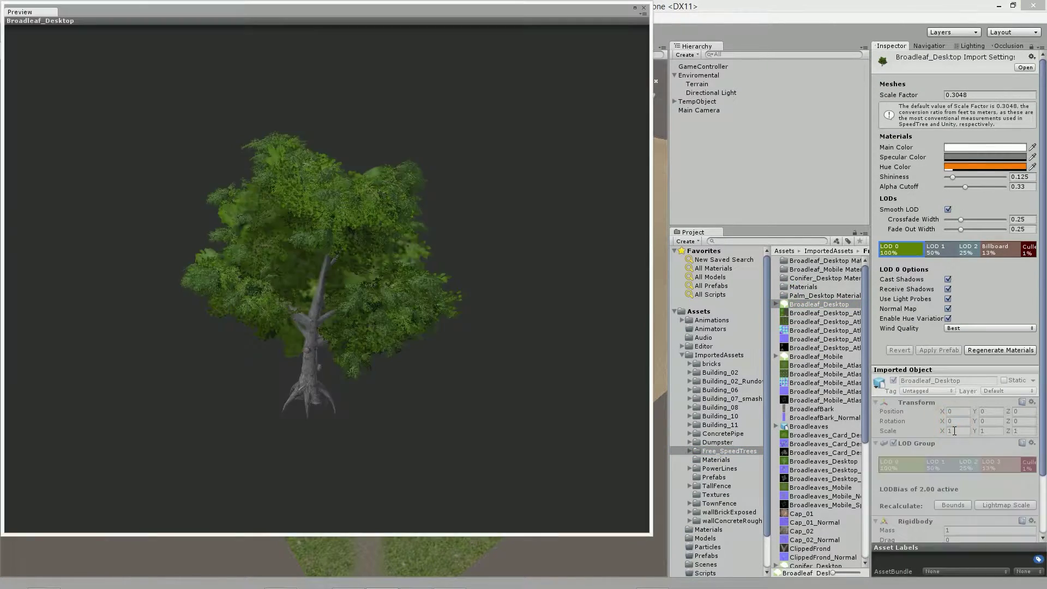
mouse_move(295, 304)
left_mouse_down()
mouse_move(136, 312)
mouse_move(640, 298)
left_mouse_up()
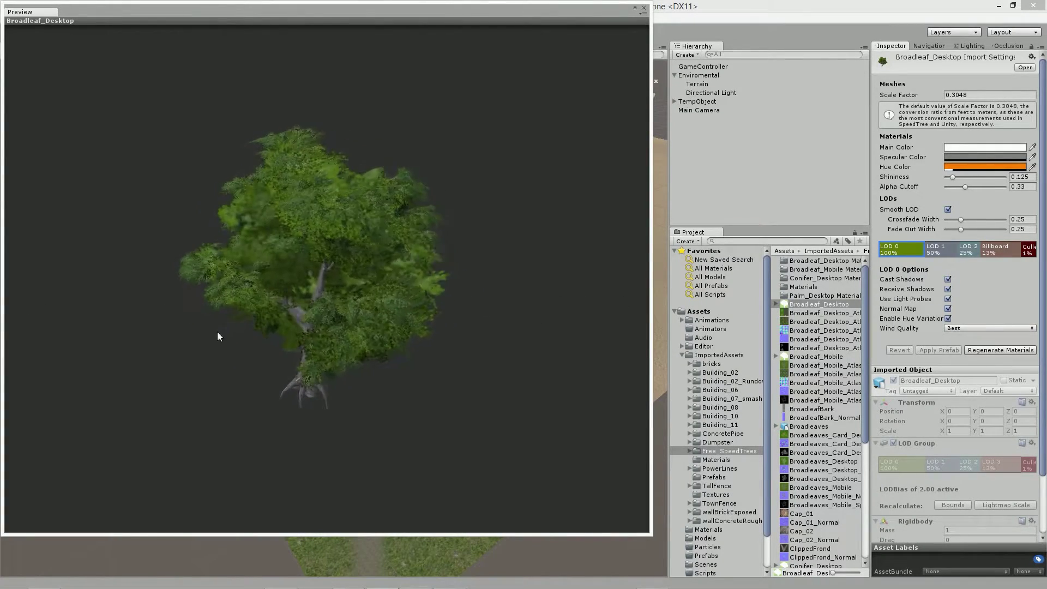
mouse_move(640, 299)
left_mouse_down()
mouse_move(978, 354)
mouse_move(581, 346)
mouse_move(317, 356)
left_mouse_up()
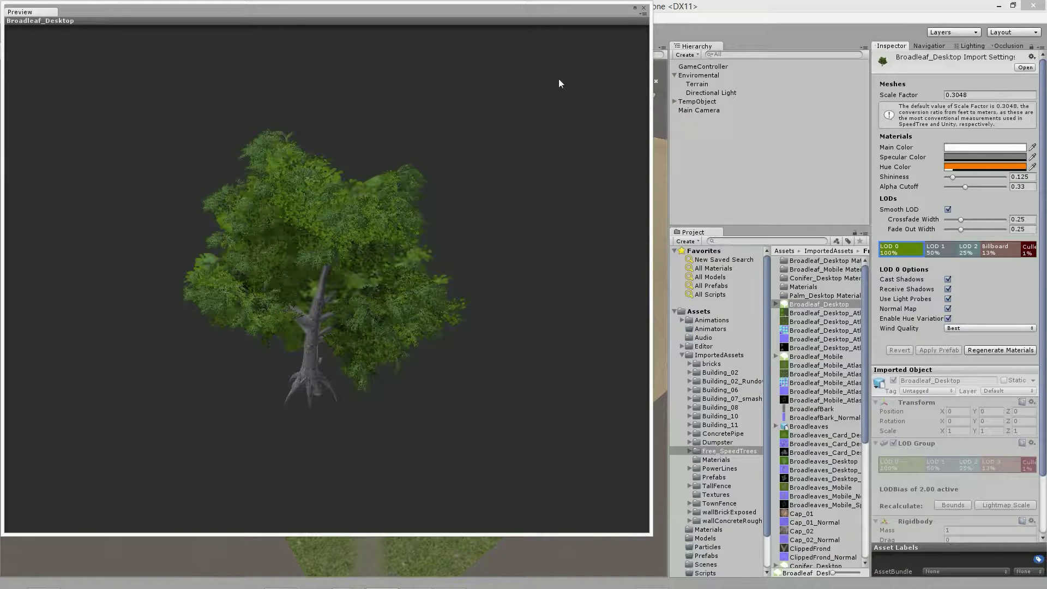
left_click(644, 10)
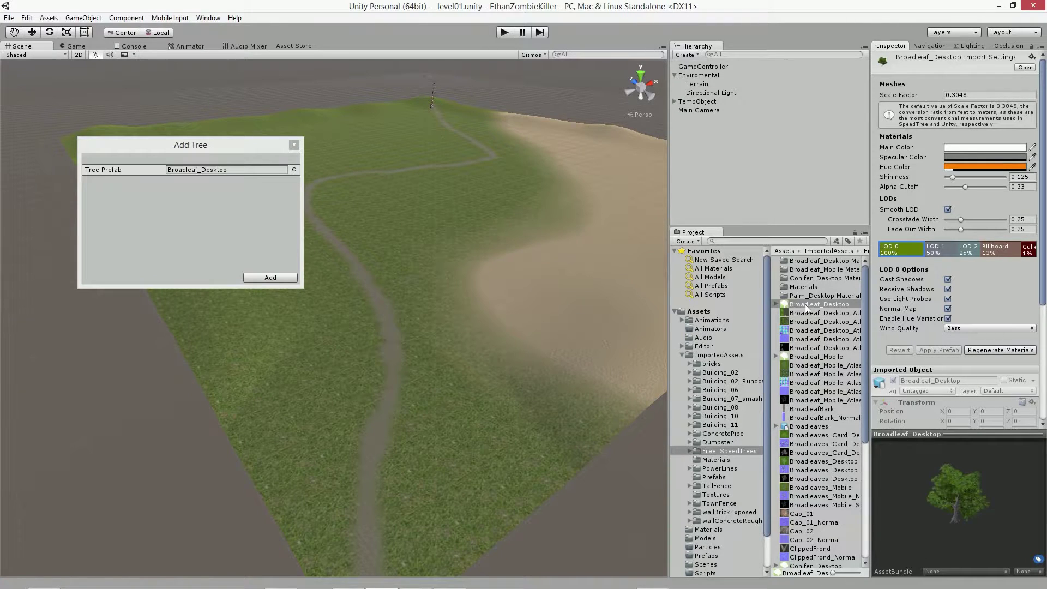
mouse_move(776, 302)
left_mouse_down()
mouse_move(787, 208)
mouse_move(256, 176)
left_mouse_up()
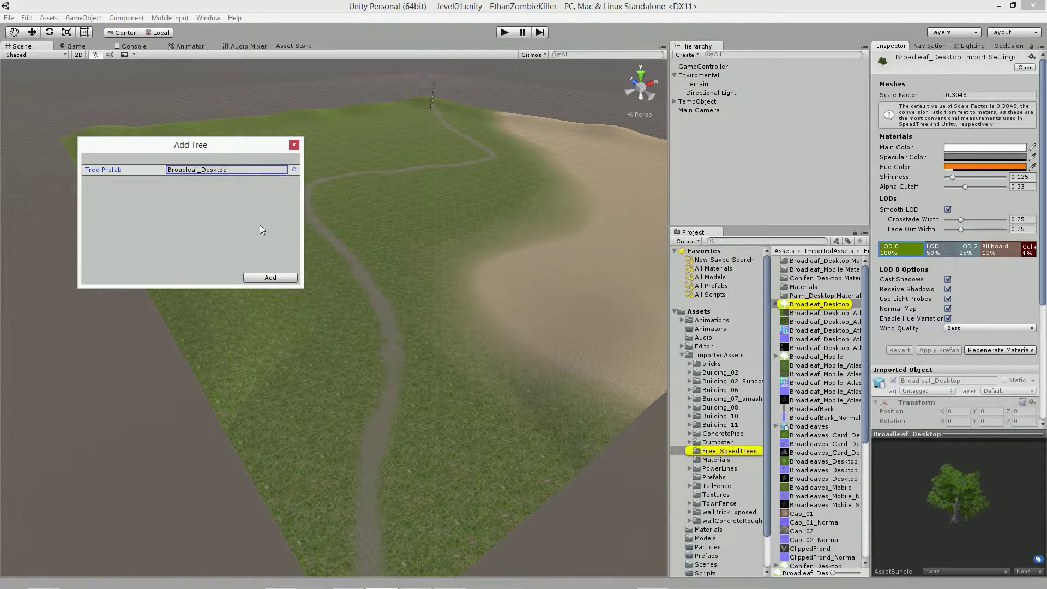
left_click(289, 279)
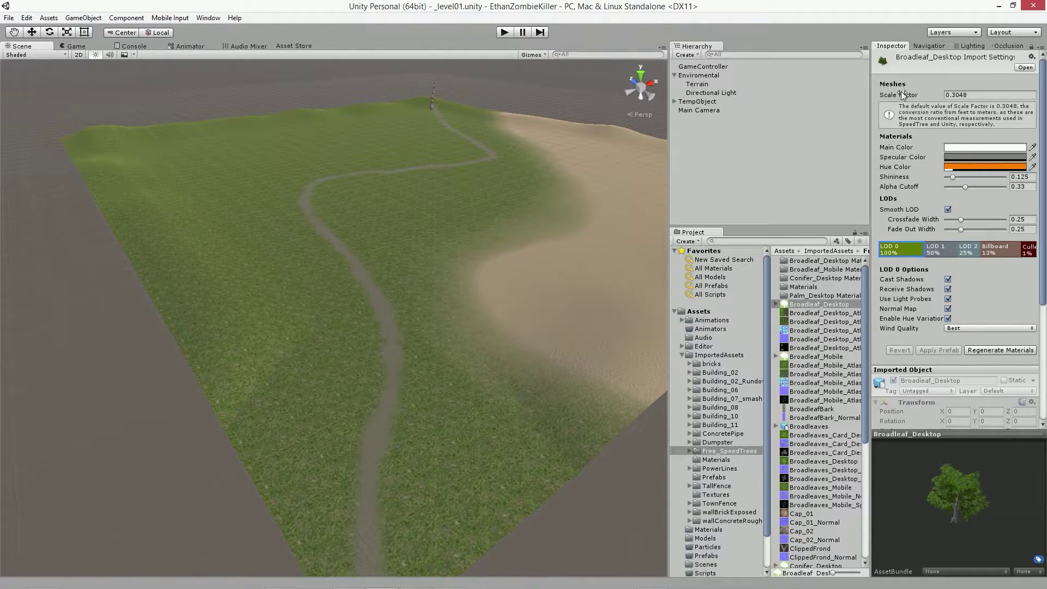
Select the Broadleaf tree on the Terrain, set brush size 14, and test-paint then erase a line of trees
left_click(696, 84)
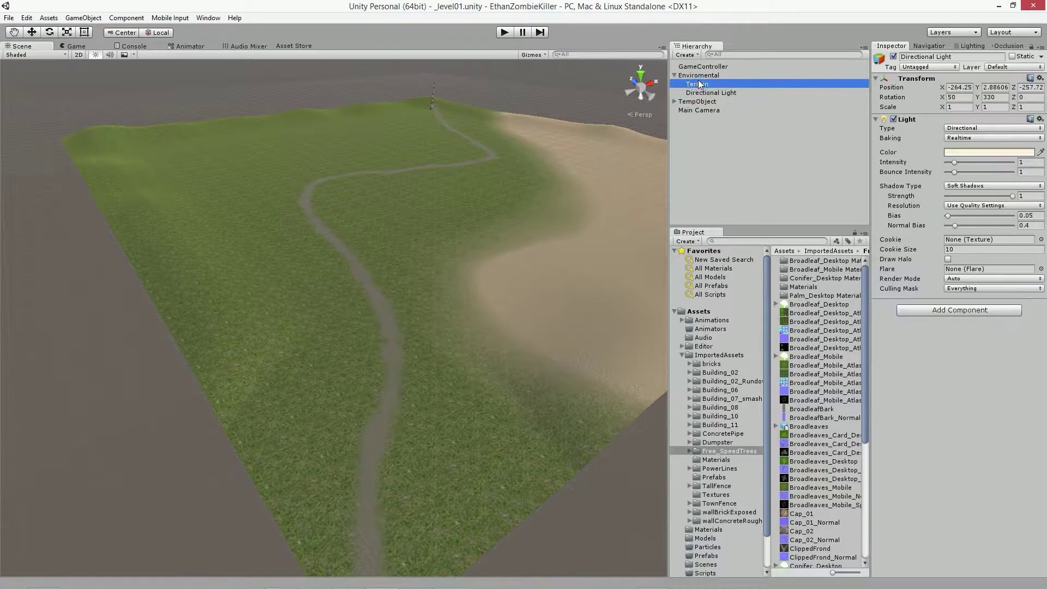
left_click(892, 214)
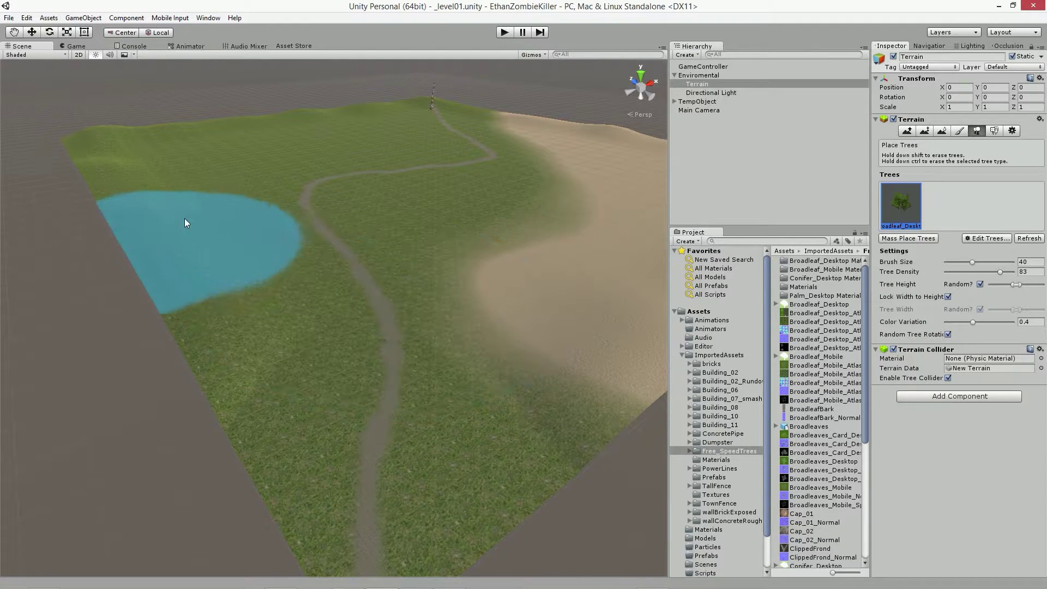
left_click_drag(973, 262, 955, 261)
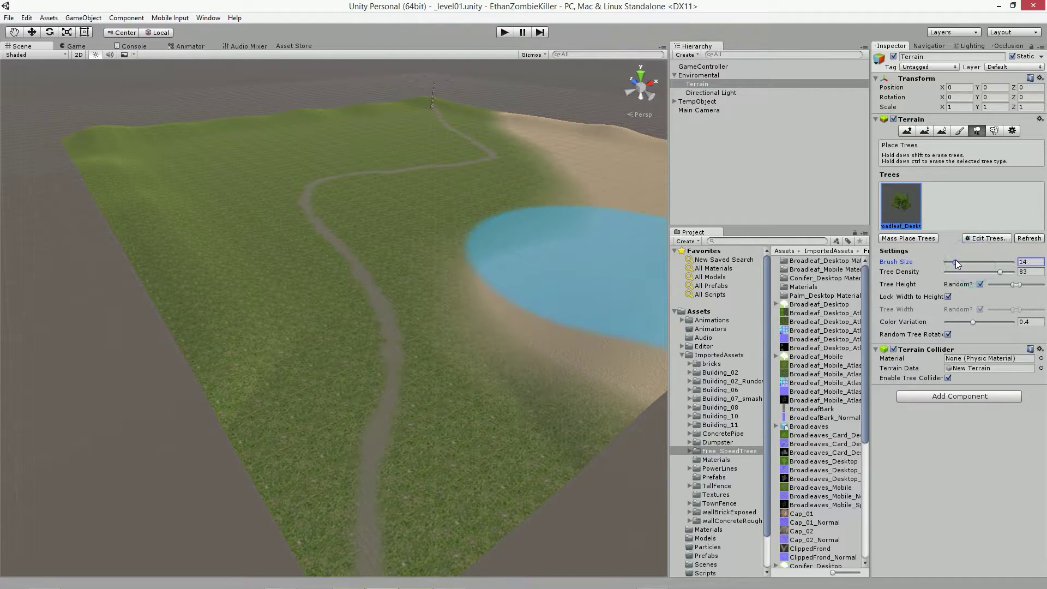
left_click(279, 329)
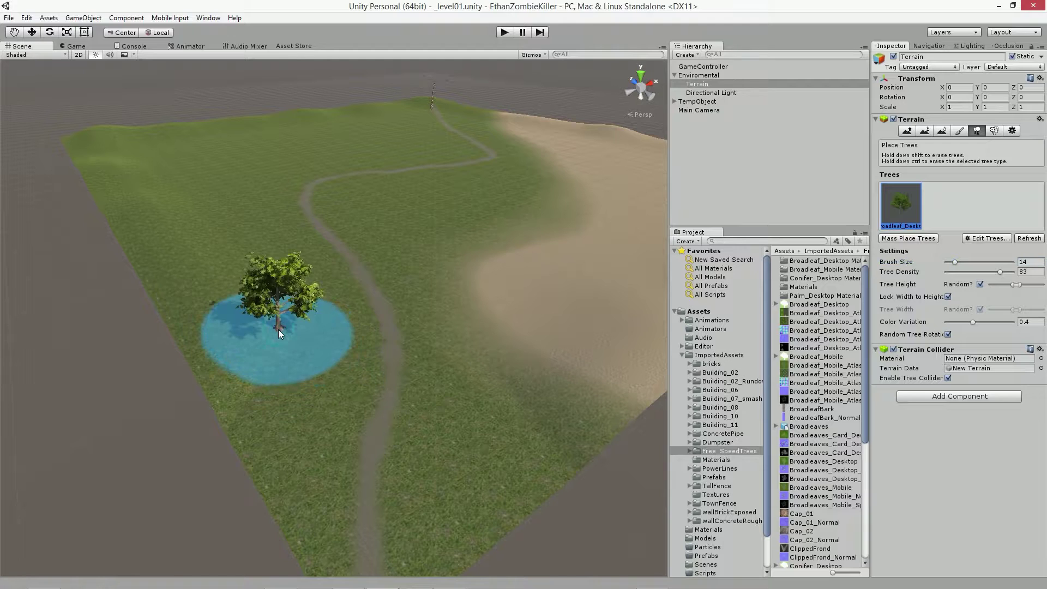
left_click_drag(278, 349, 203, 194)
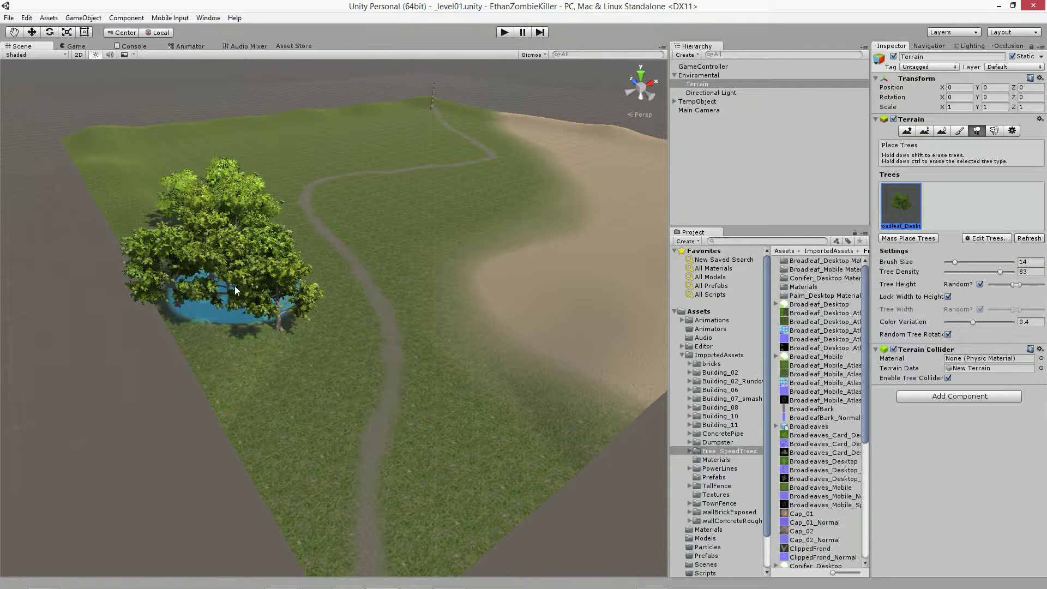
mouse_move(218, 240)
left_mouse_down("shift")
mouse_move(227, 268)
mouse_move(218, 202)
left_mouse_up("shift")
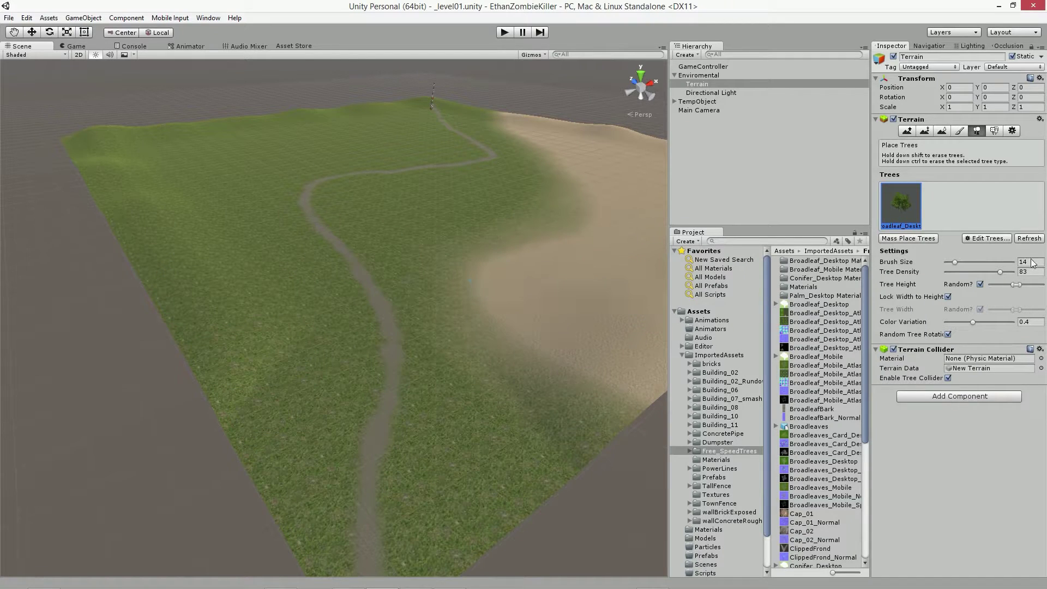
left_click_drag(999, 272, 969, 272)
Paint trial broadleaf trees near the dirt path at tree density 42, then 54
left_click(205, 297)
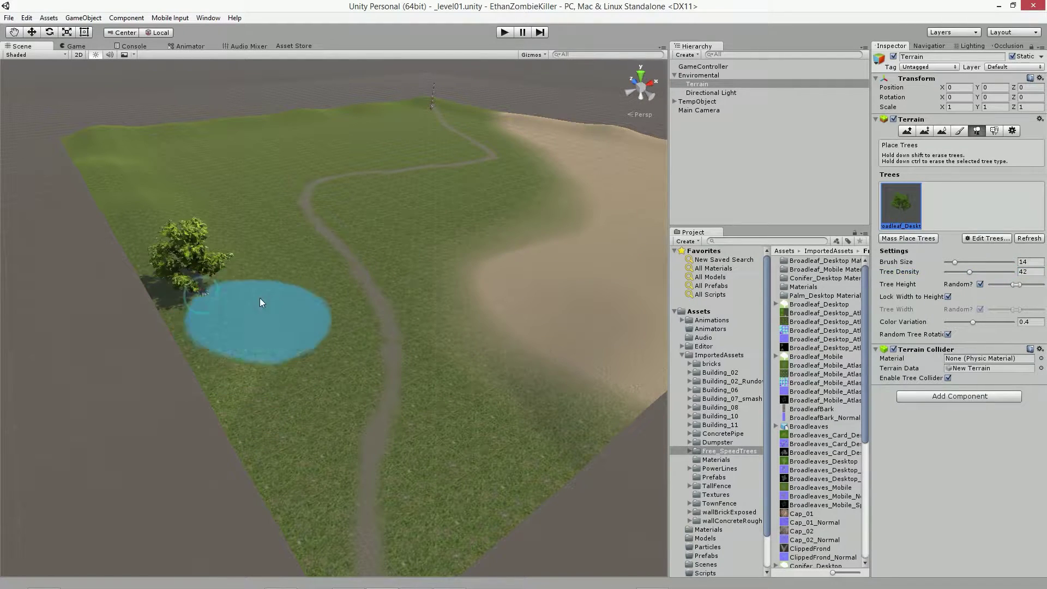
left_click(248, 256)
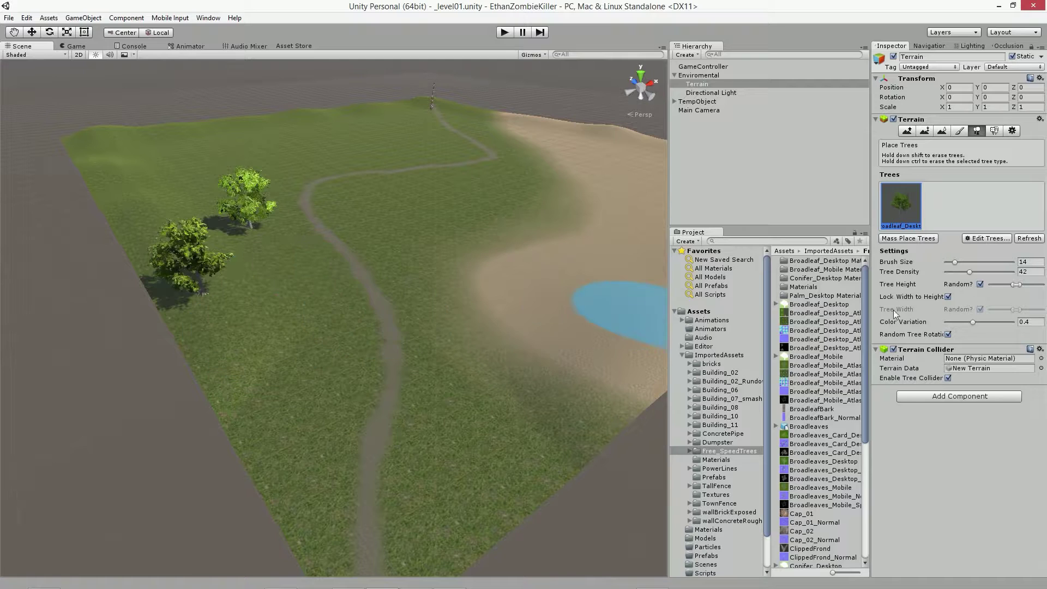
left_click_drag(968, 271, 978, 271)
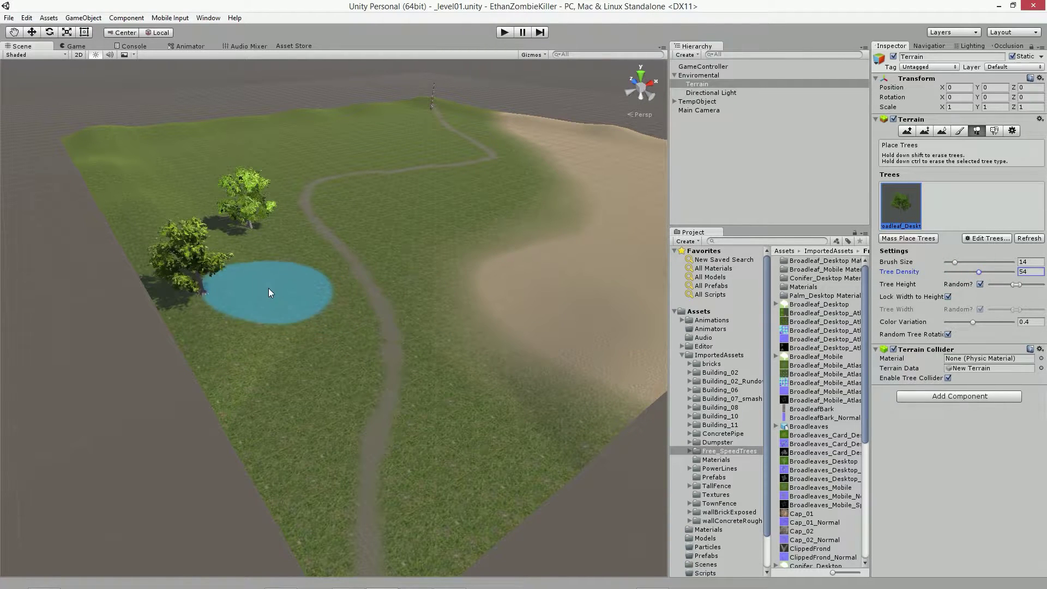
left_click(435, 276)
left_click(434, 277)
left_click(384, 204)
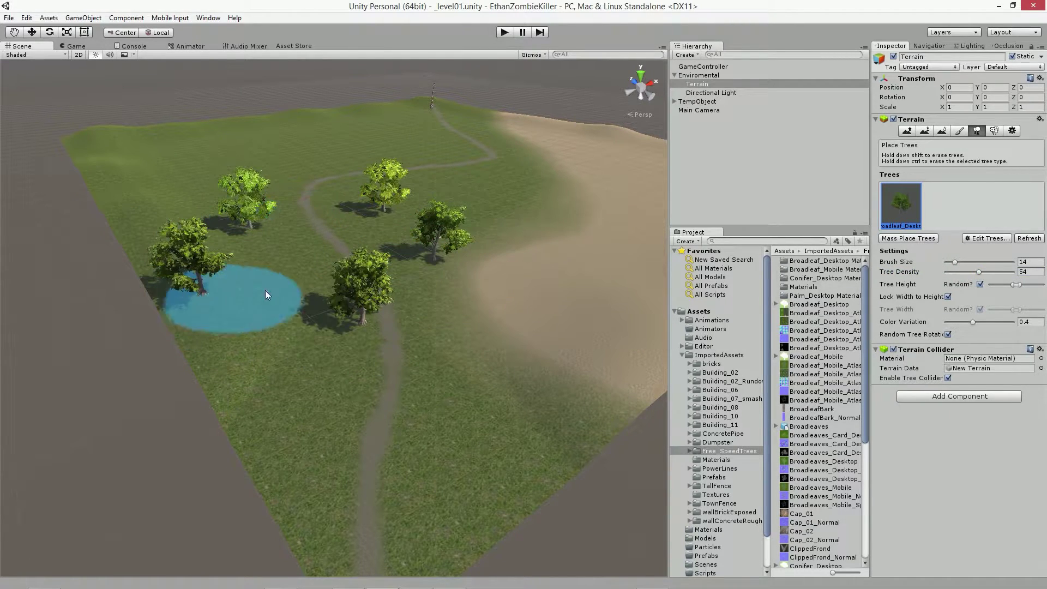
Plant more trees around the path at density 71, erase them, and raise density to 81
left_click_drag(979, 271, 991, 271)
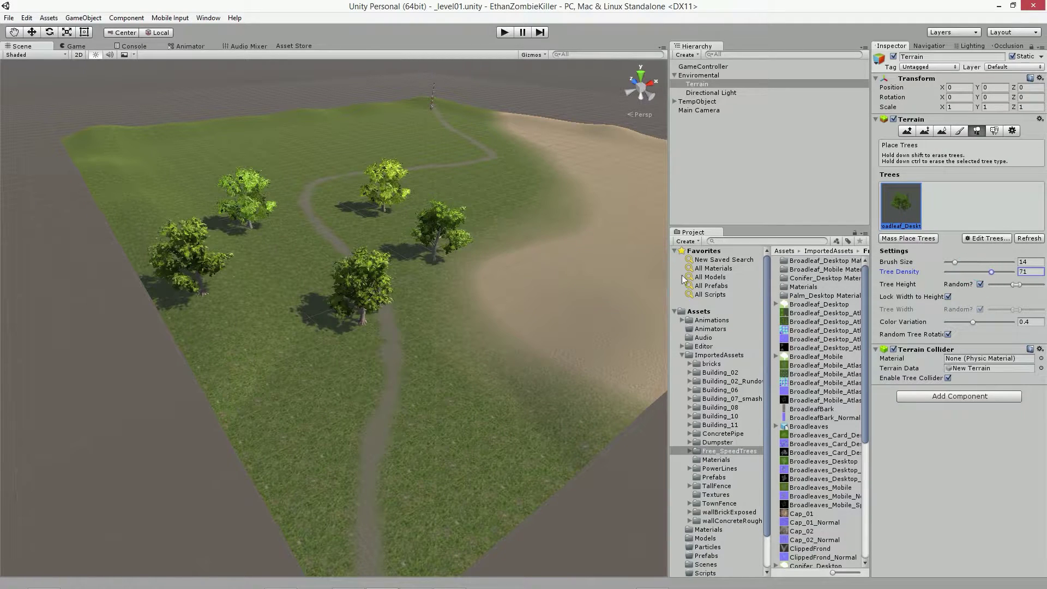
left_click(430, 445)
left_click(348, 415)
left_click(295, 246)
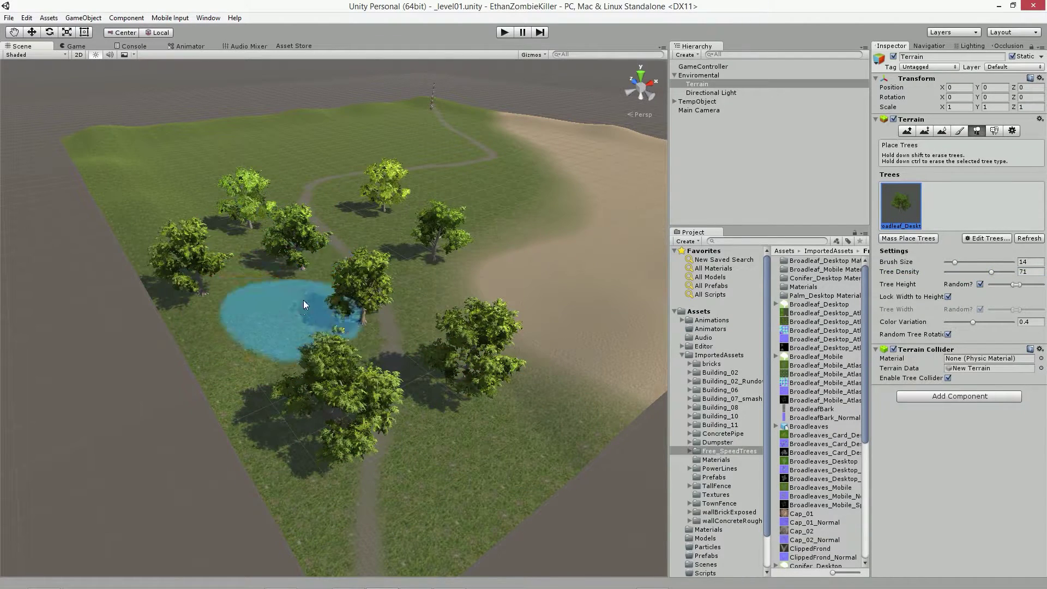
left_click(164, 213)
mouse_move(334, 293)
left_mouse_down("shift")
mouse_move(175, 241)
mouse_move(482, 378)
mouse_move(393, 272)
mouse_move(227, 240)
left_mouse_up("shift")
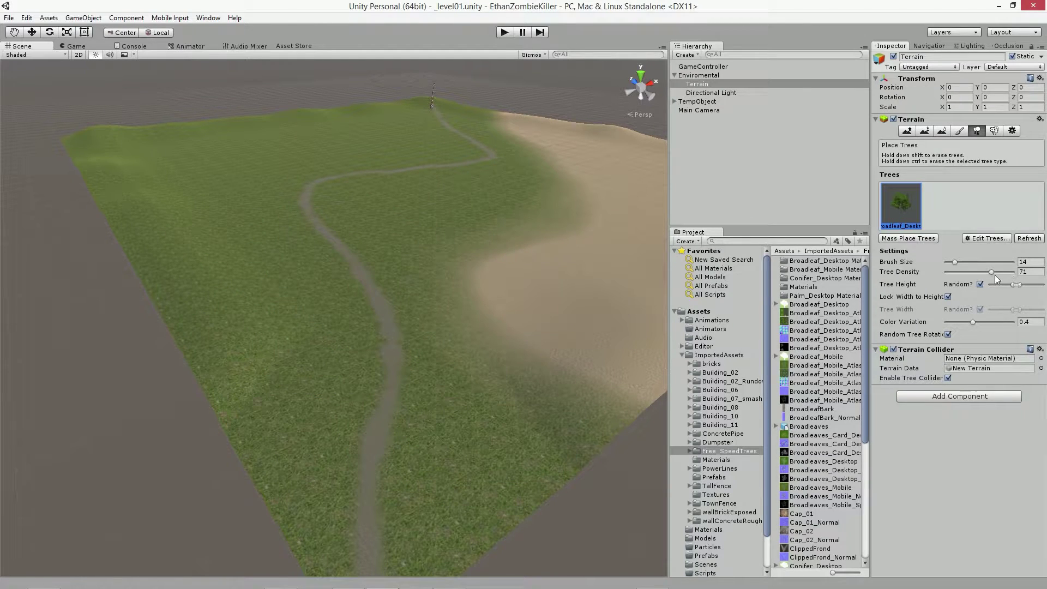
left_click_drag(991, 271, 998, 271)
Clear a trial cluster, lower tree density to 76, and paint trees left of the path
left_click(214, 278)
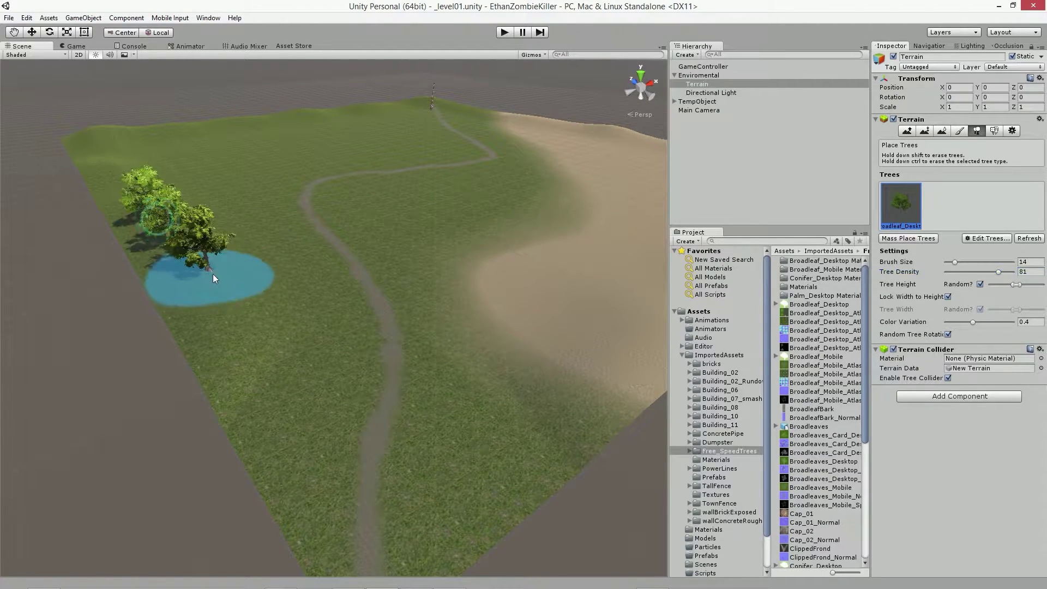
mouse_move(213, 278)
left_mouse_down()
mouse_move(292, 243)
mouse_move(153, 235)
mouse_move(237, 233)
left_mouse_up()
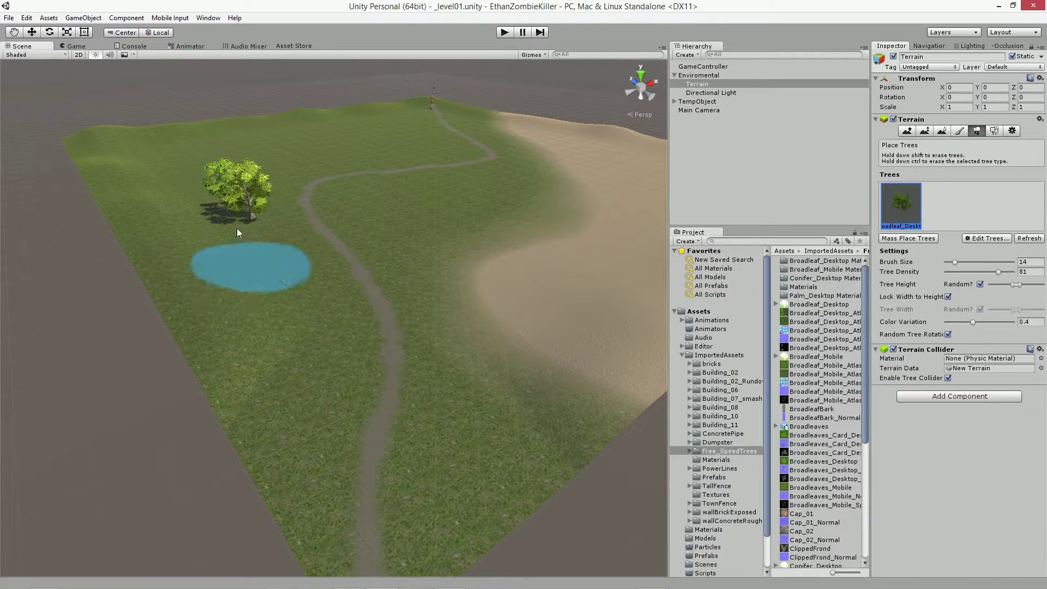
left_click(237, 232, "shift")
left_click_drag(999, 272, 995, 271)
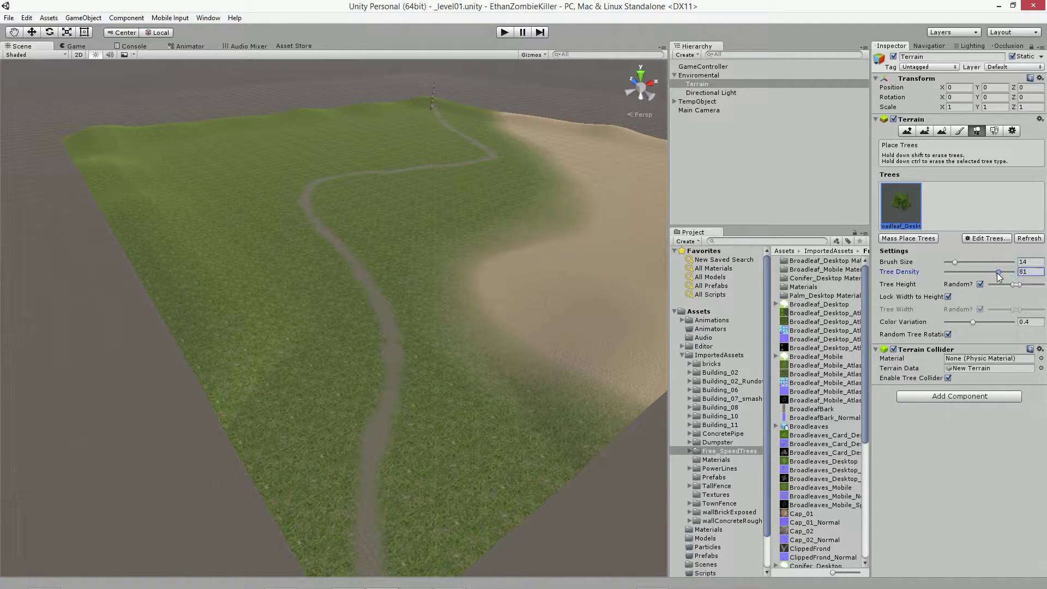
mouse_move(210, 278)
left_mouse_down()
mouse_move(285, 234)
mouse_move(234, 280)
left_mouse_up()
Paint broadleaf trees across the left terrain and its upper and lower corners
mouse_move(272, 362)
right_mouse_down()
mouse_move(308, 263)
mouse_move(551, 412)
right_mouse_up()
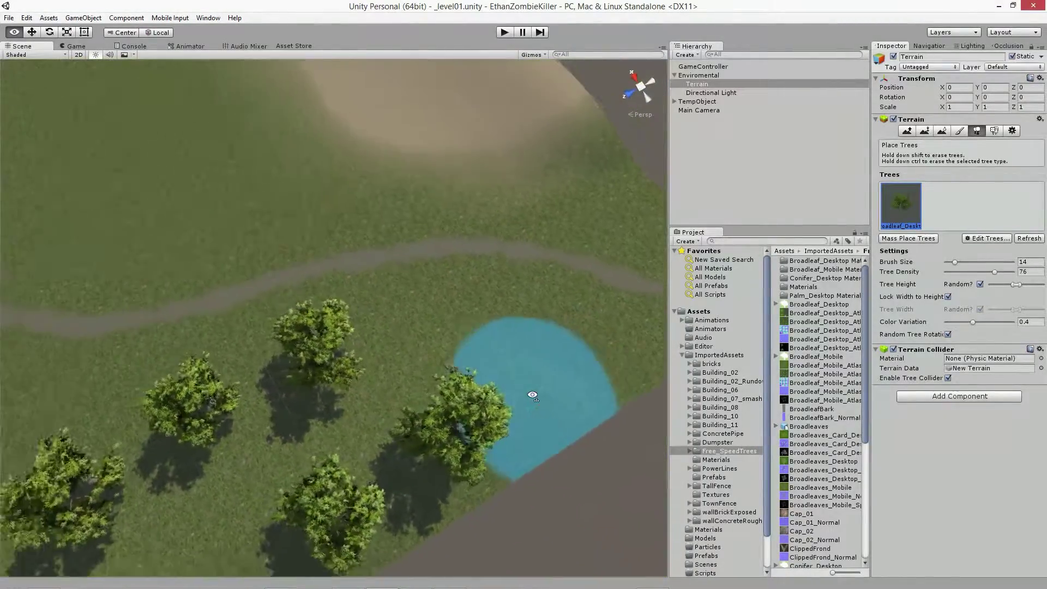
scroll(479, 378, "down", 3)
mouse_move(398, 422)
left_mouse_down()
mouse_move(253, 339)
mouse_move(276, 206)
mouse_move(6, 169)
mouse_move(152, 485)
left_mouse_up()
left_click_drag(247, 276, 128, 228, "alt")
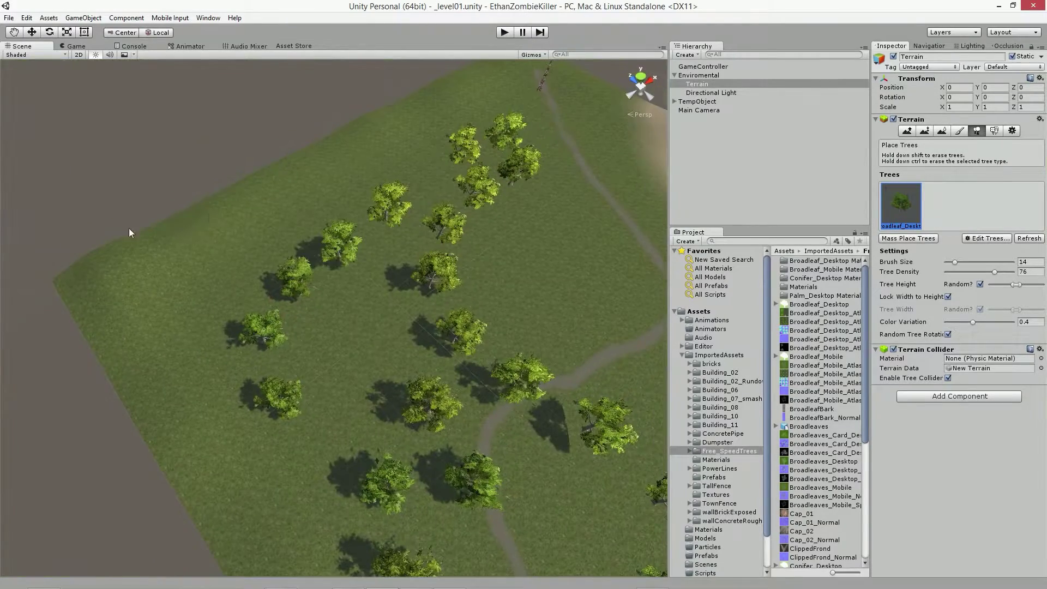
left_click(174, 231)
left_click(231, 214)
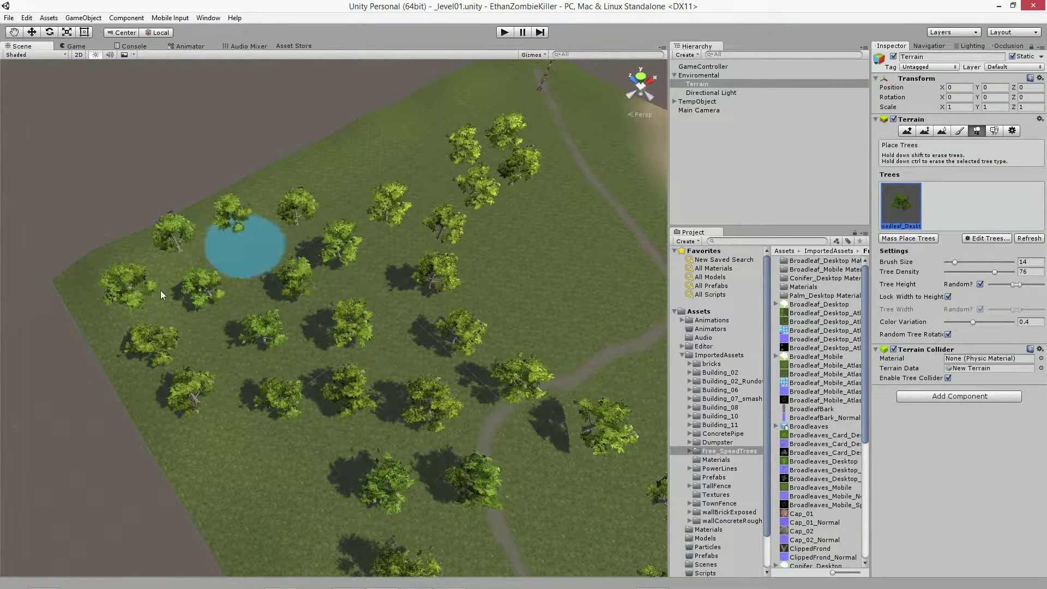
left_click(201, 285)
left_click(67, 269)
left_click(180, 491)
left_click(256, 506)
Plant broadleaf trees across the upper terrain, the middle, and the right side
left_click(235, 174)
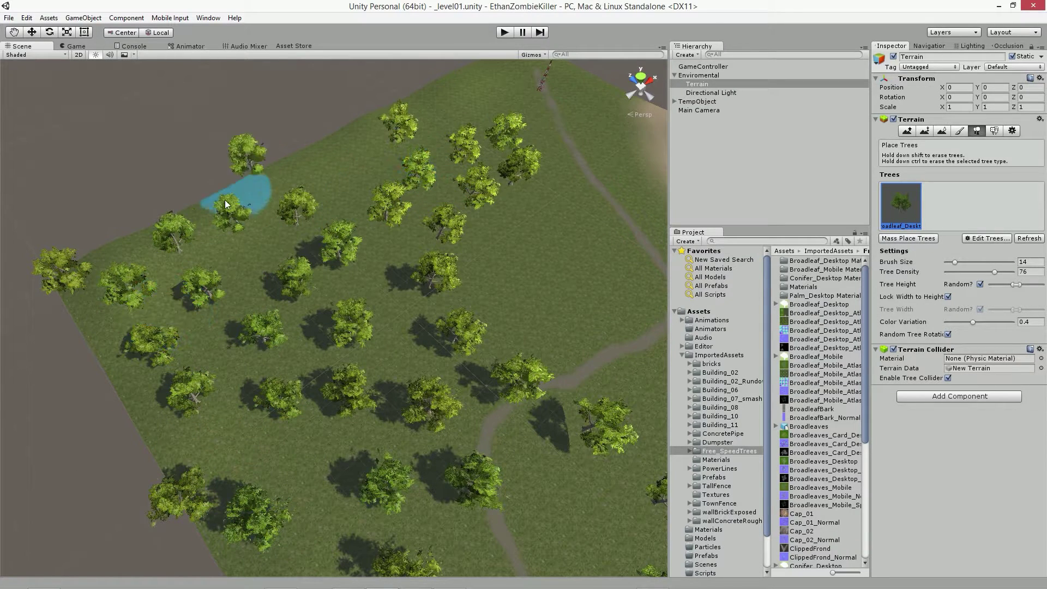
left_click(298, 158)
left_click(414, 131)
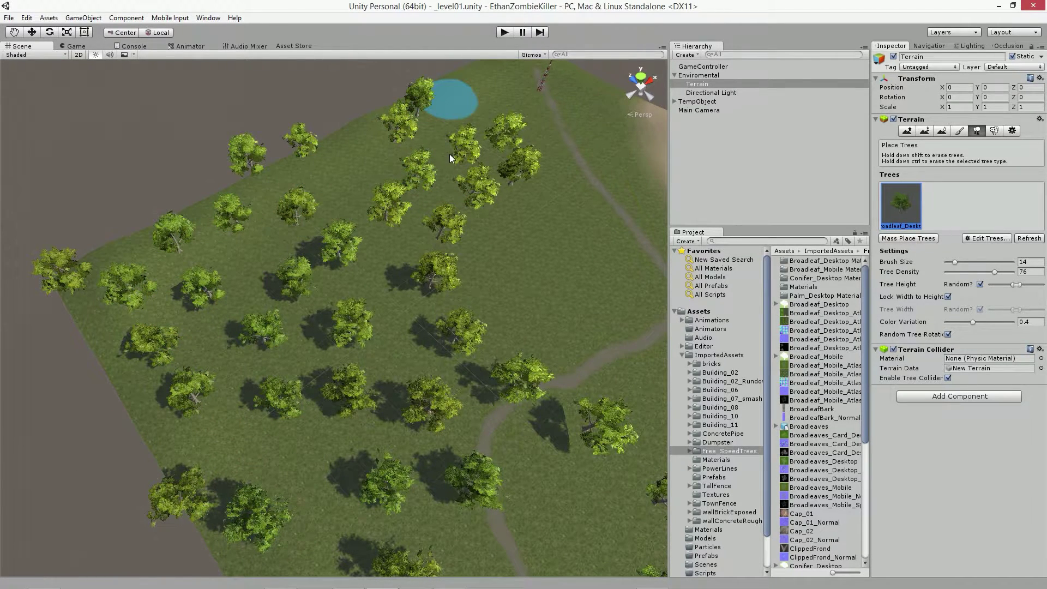
left_click(458, 103)
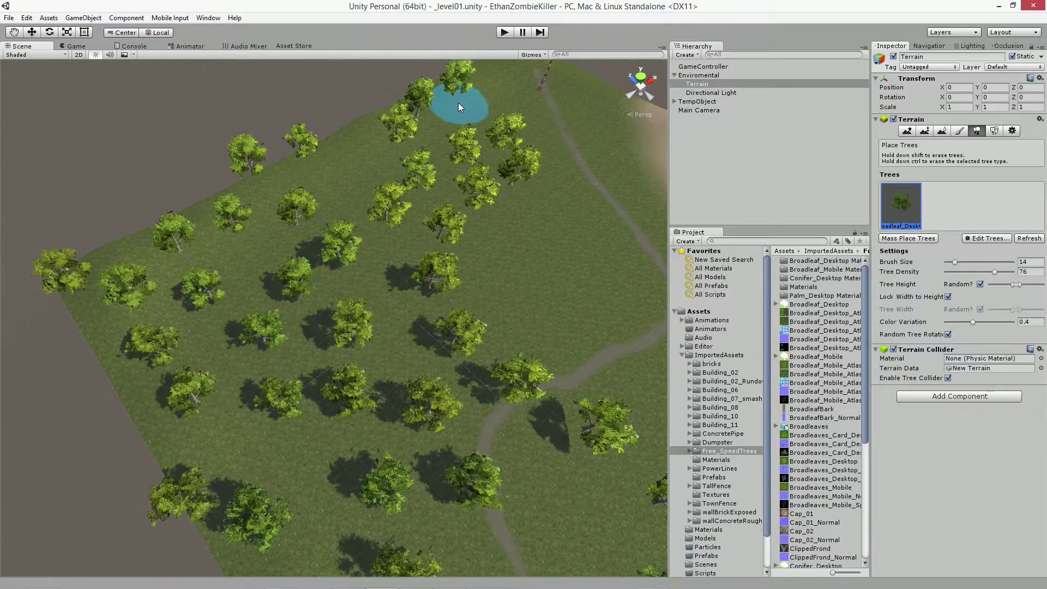
left_click_drag(458, 103, 353, 206, "alt")
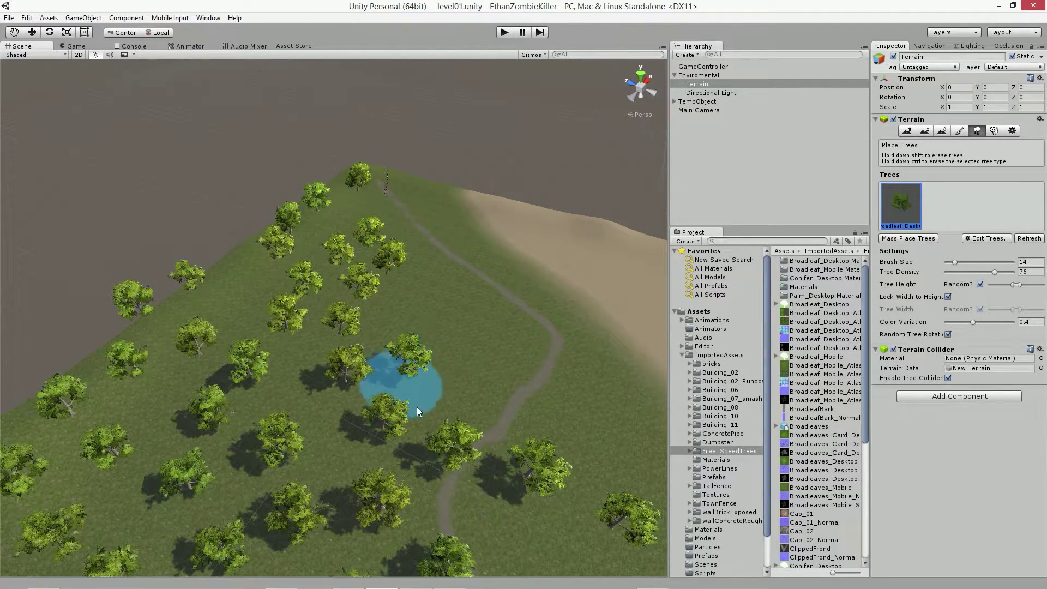
left_click(414, 366)
left_click(491, 376)
left_click(448, 305)
left_click(248, 281)
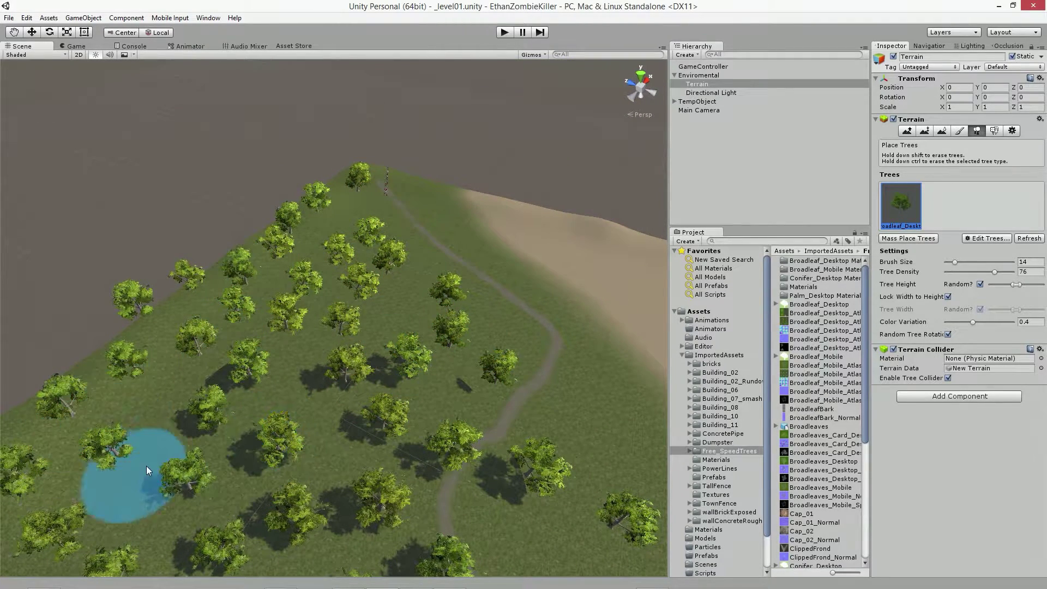
Erase the trees next to the dirt path and orbit toward the sand hill
mouse_move(233, 466)
left_mouse_down("alt")
mouse_move(451, 376)
mouse_move(211, 331)
left_mouse_up("alt")
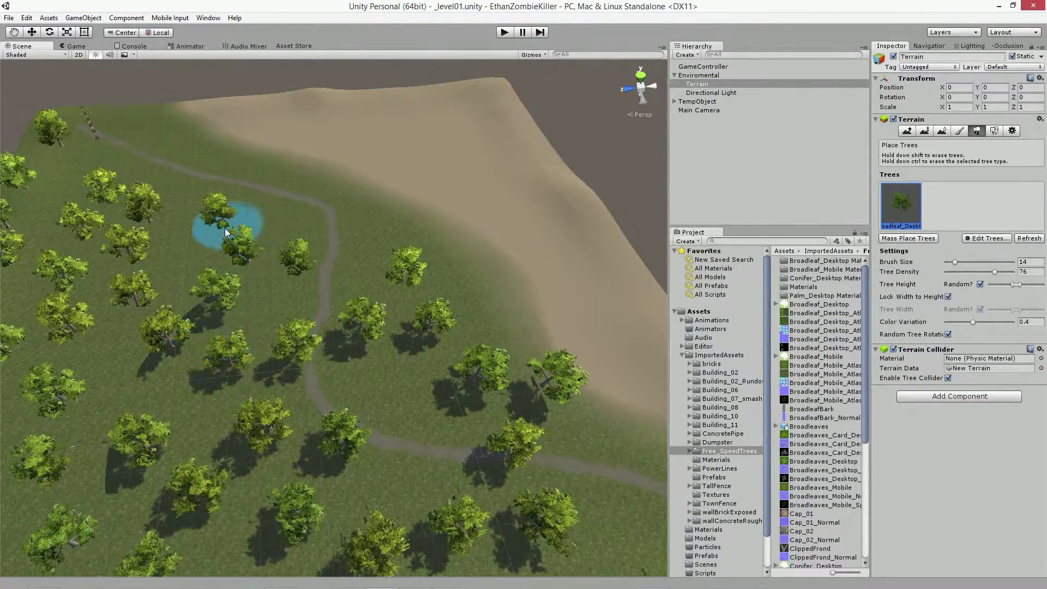
mouse_move(224, 228)
left_mouse_down("shift")
mouse_move(319, 358)
mouse_move(416, 345)
left_mouse_up("shift")
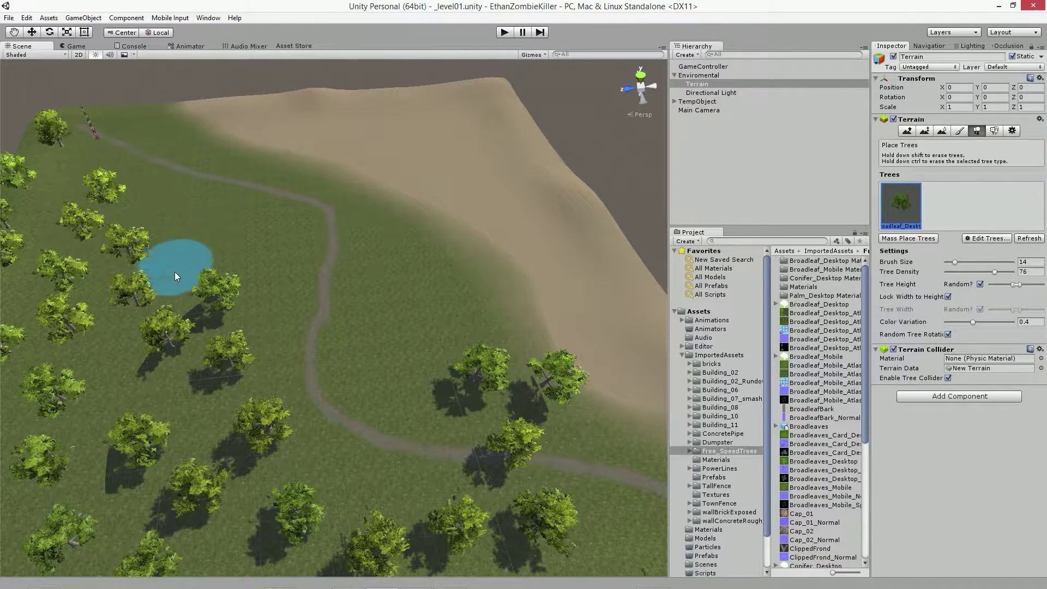
mouse_move(384, 263)
left_mouse_down("alt")
mouse_move(283, 303)
mouse_move(248, 346)
left_mouse_up("alt")
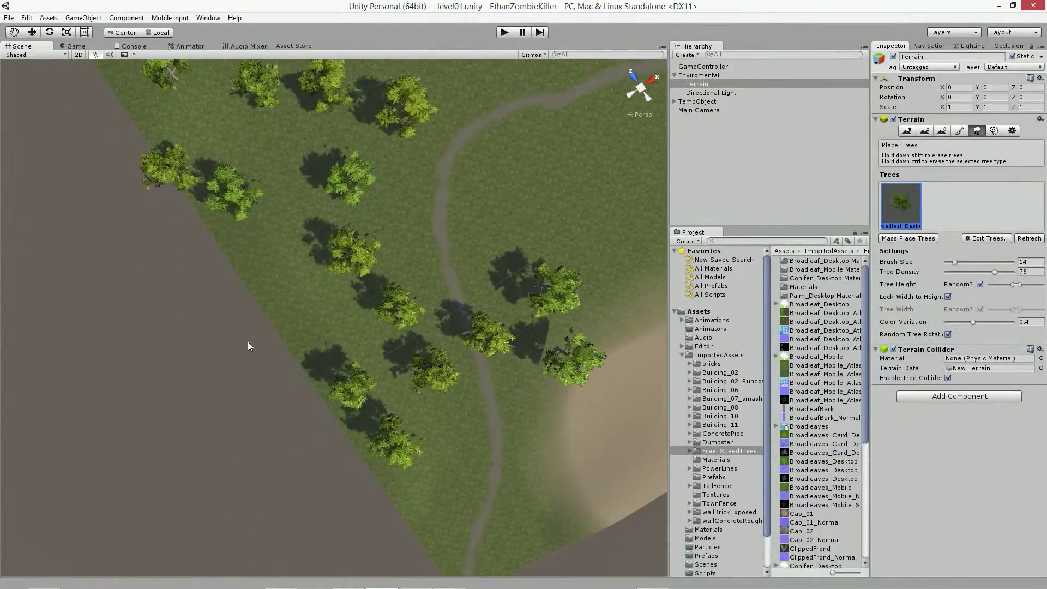
mouse_move(292, 292)
left_mouse_down("alt")
mouse_move(625, 248)
mouse_move(121, 48)
left_mouse_up("alt")
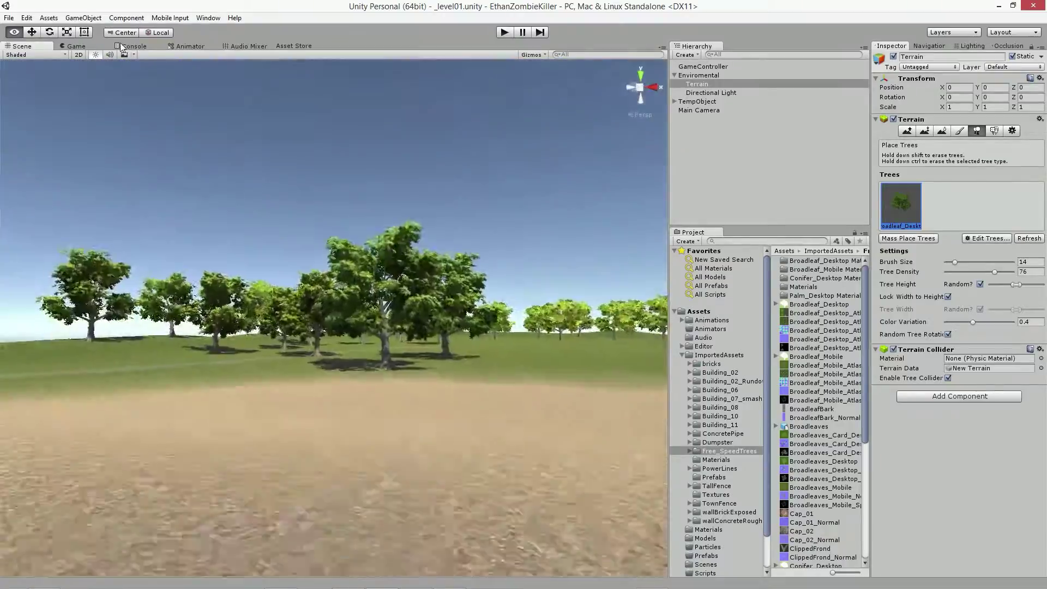
Fly down through the broadleaf forest to inspect it, then return to Place Trees and Edit Trees
mouse_move(121, 48)
right_mouse_down("alt")
mouse_move(151, 71)
mouse_move(316, 46)
mouse_move(77, 50)
mouse_move(69, 11)
mouse_move(160, 552)
mouse_move(222, 105)
right_mouse_up("alt")
key("F2")
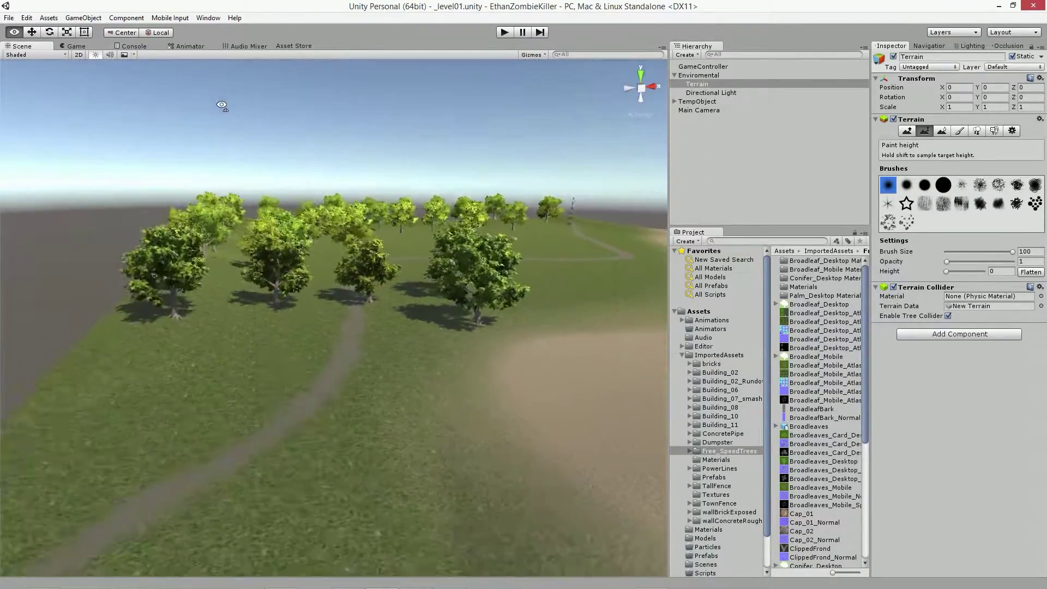
right_click_drag(222, 105, 268, 106)
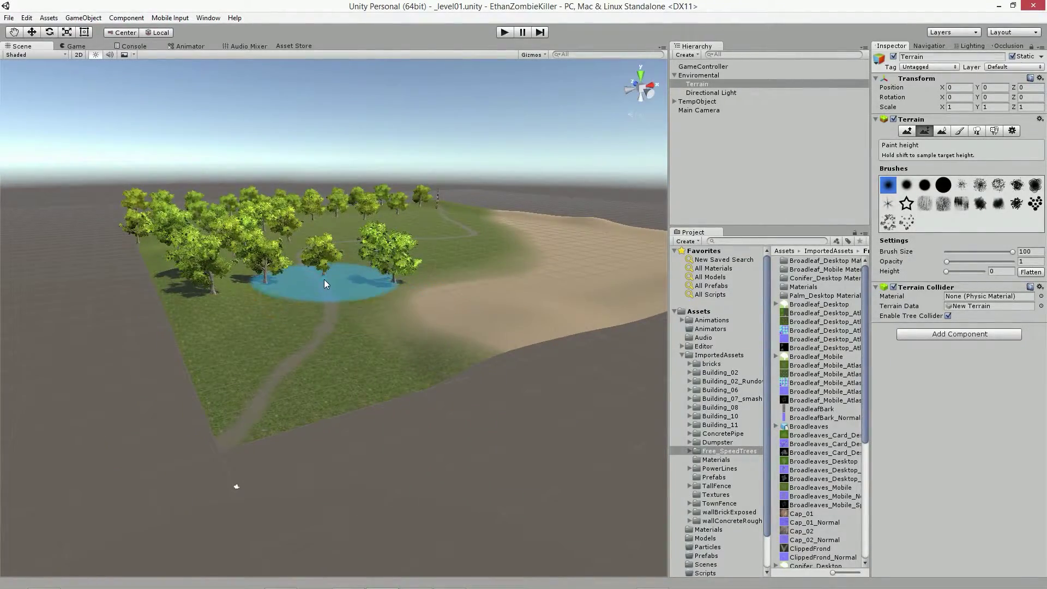
right_click_drag(326, 263, 313, 217)
left_click(976, 131)
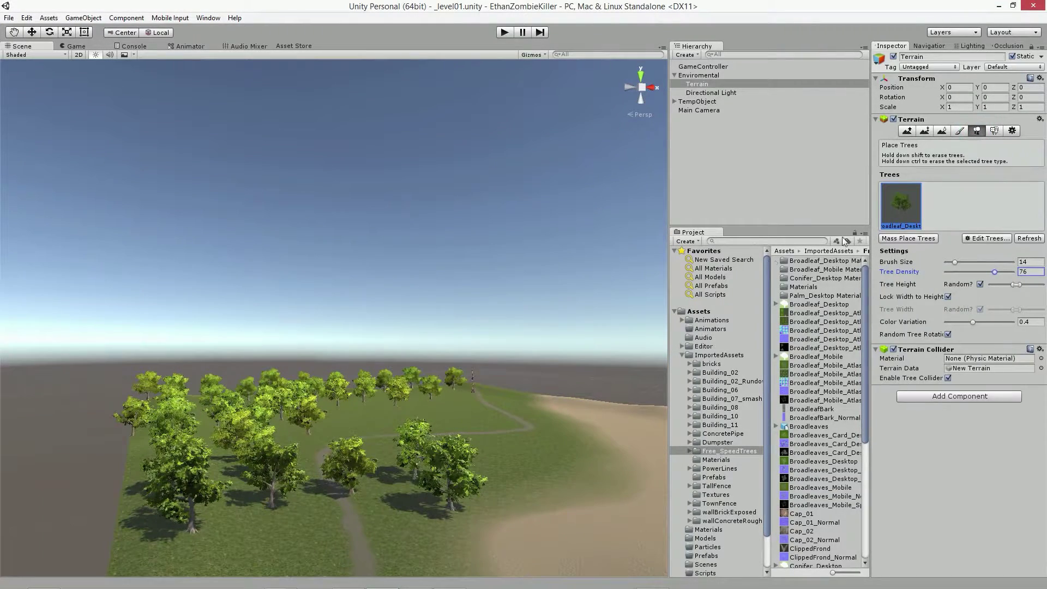
right_click_drag(343, 444, 359, 540)
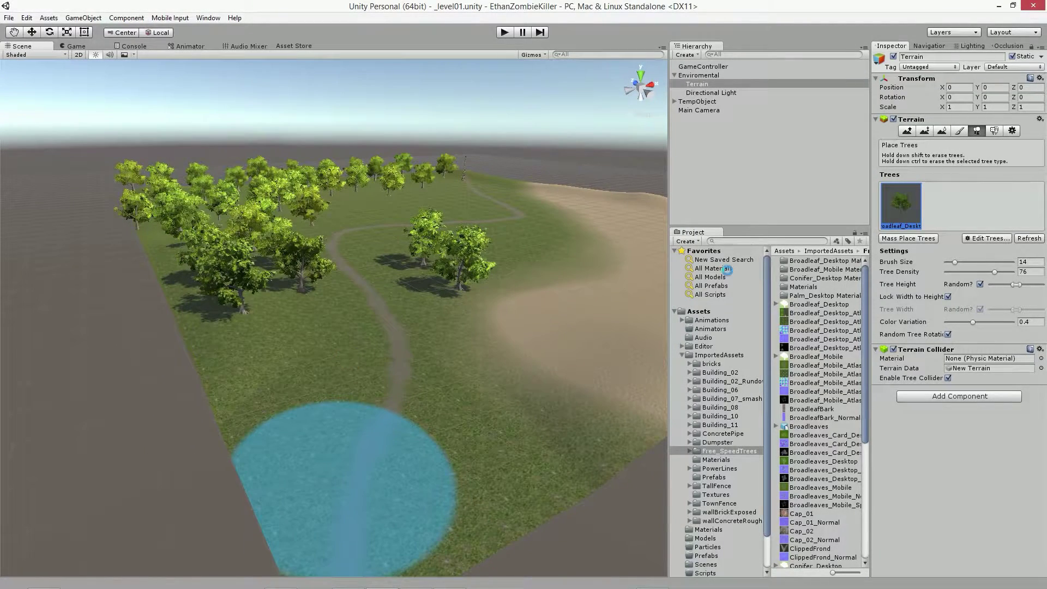
left_click(981, 238)
Add Conifer_Desktop as a new tree type by dragging it into the Tree Prefab field
left_click(988, 241)
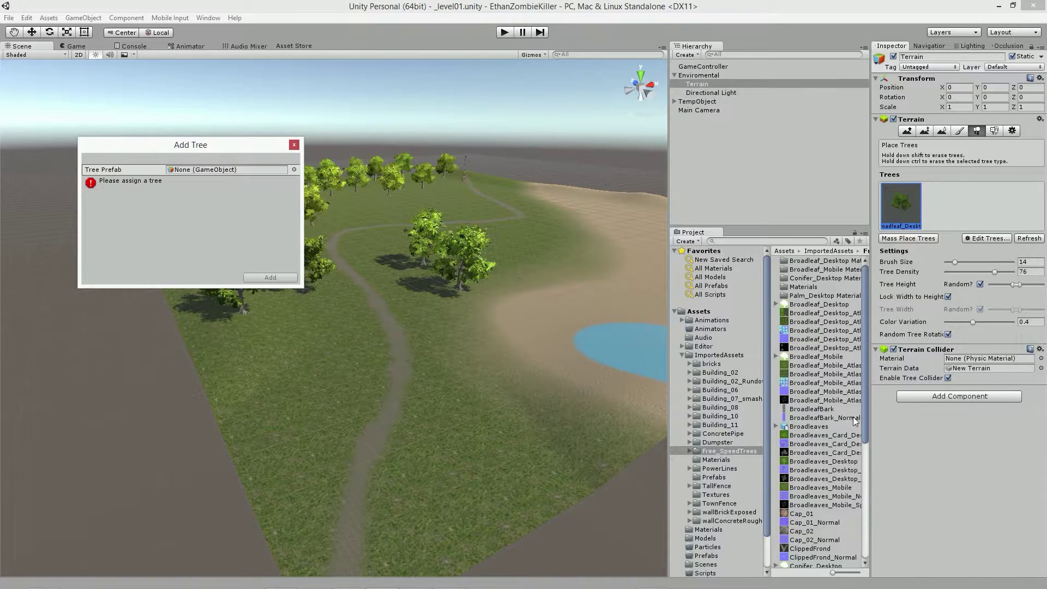
left_click_drag(867, 378, 869, 486)
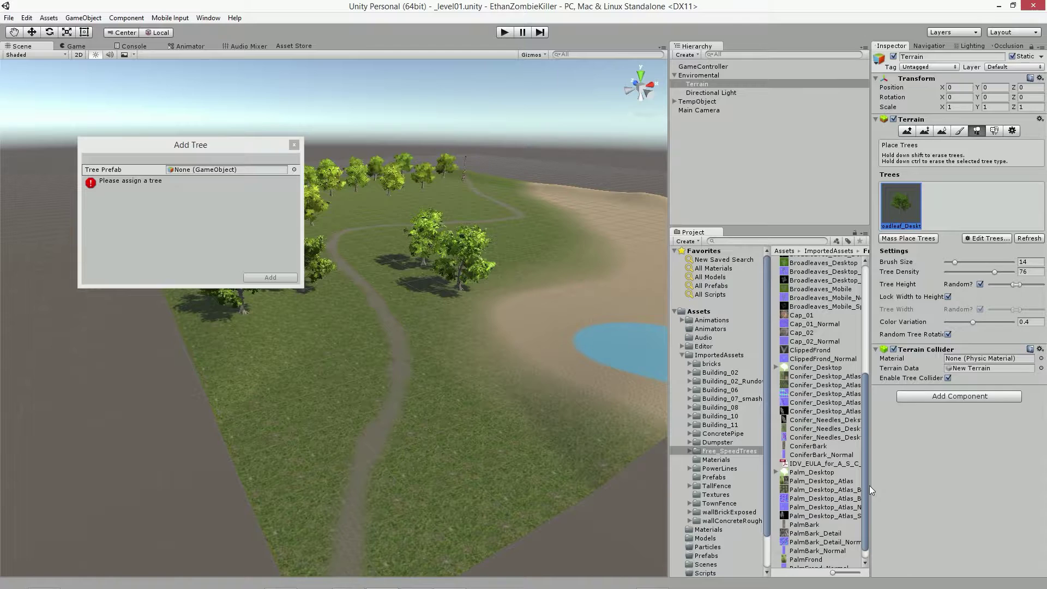
left_click(806, 370)
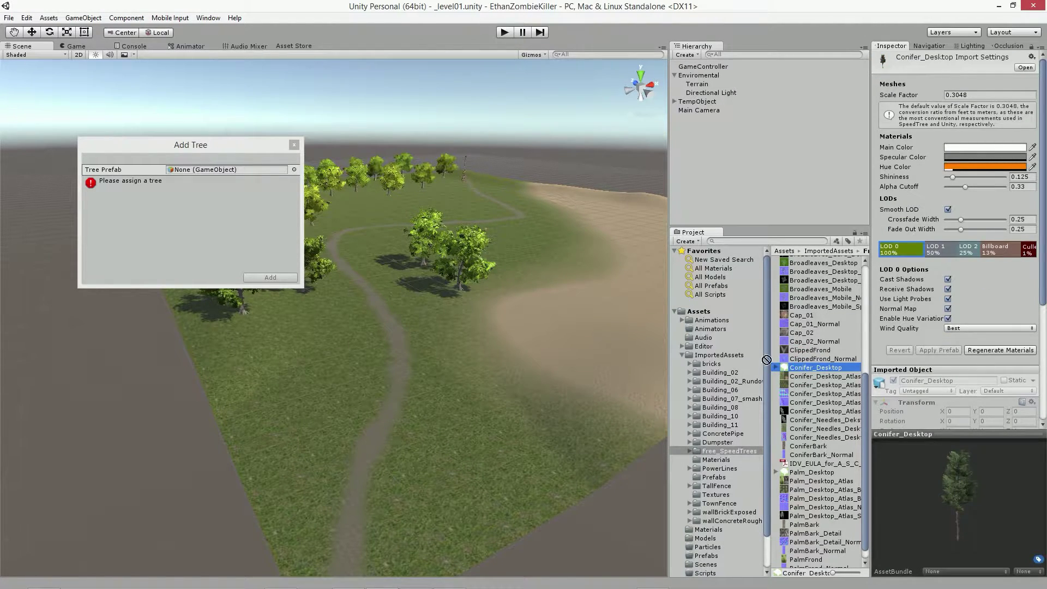
left_click_drag(766, 359, 220, 168)
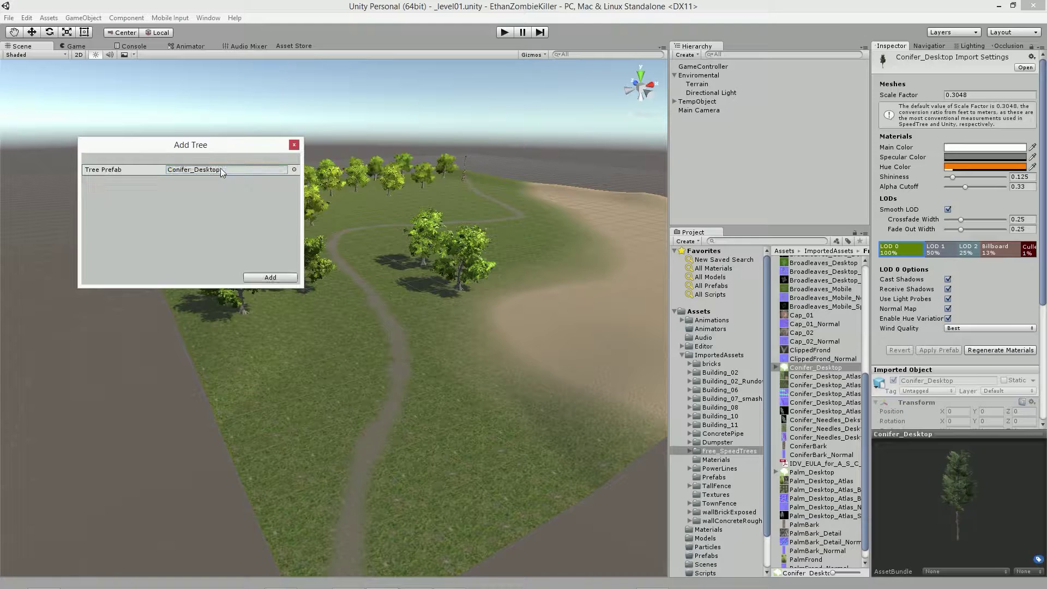
left_click(265, 278)
Reselect the Terrain and choose the conifer as the tree to paint
left_click(927, 47)
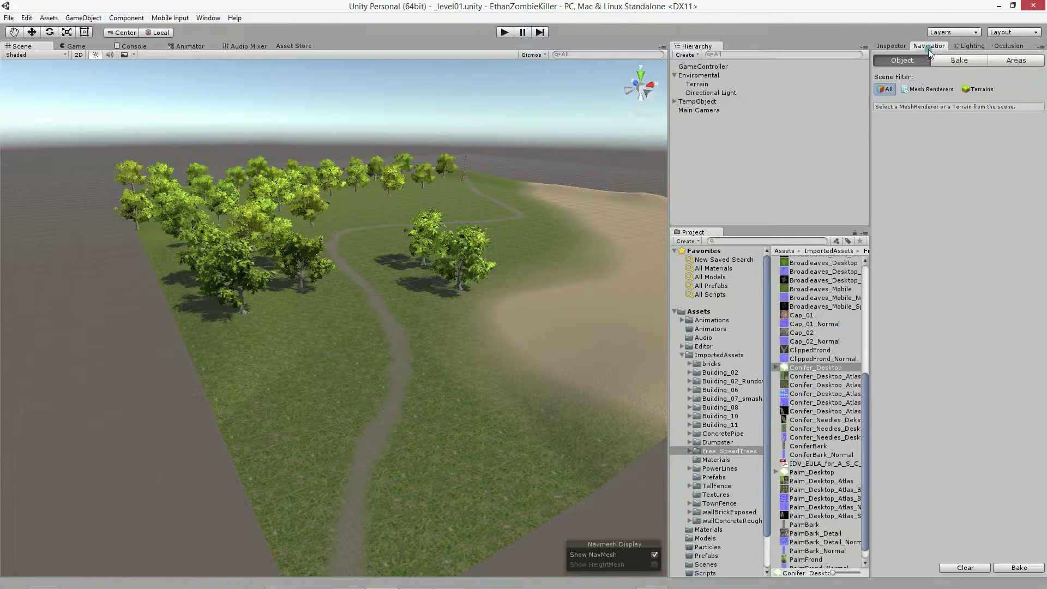
left_click(892, 46)
left_click(697, 84)
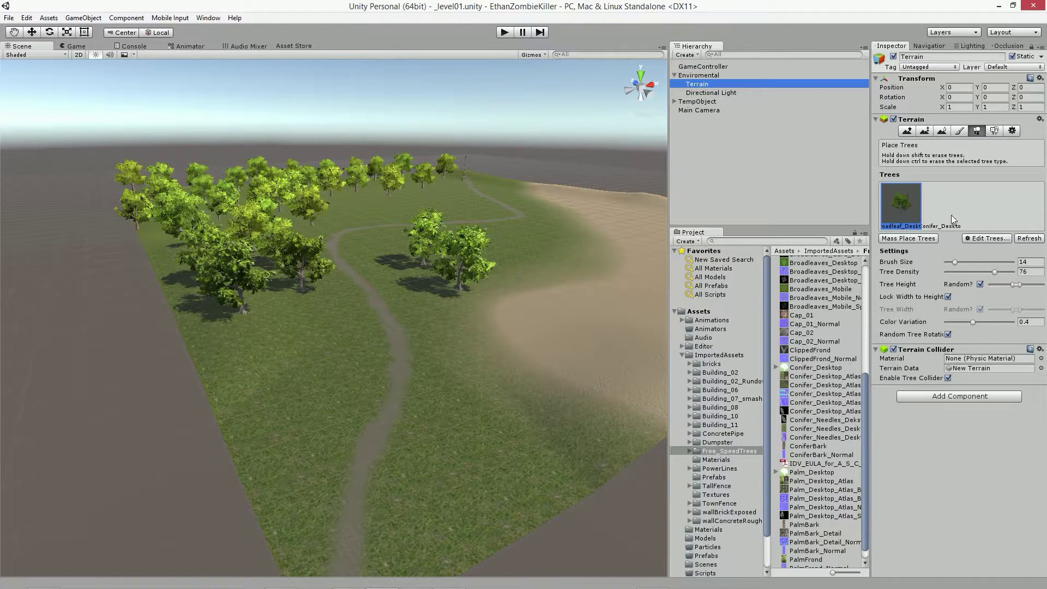
left_click(951, 215)
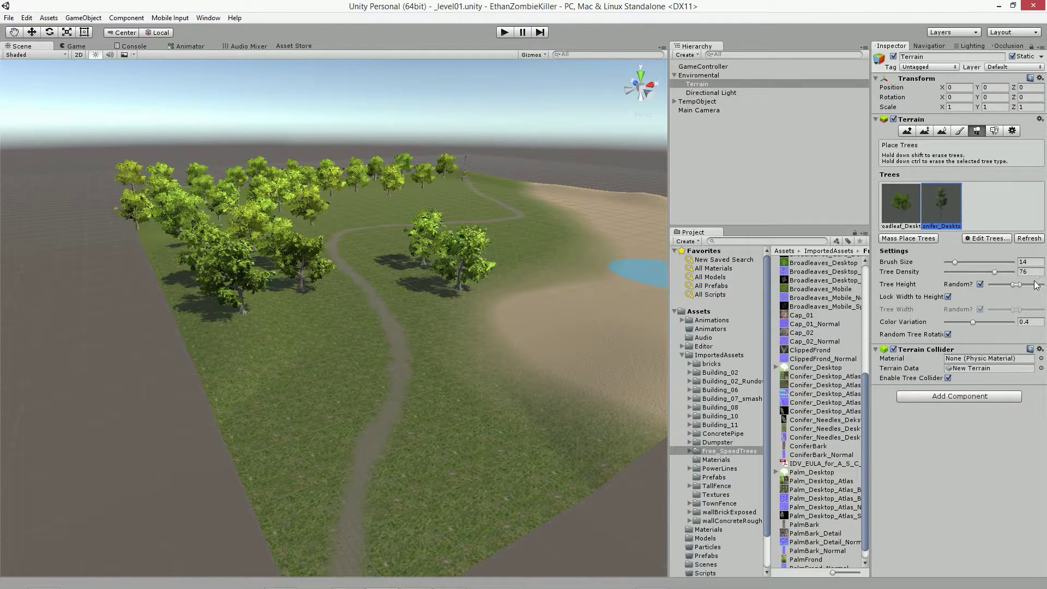
Place a first conifer over the wooded terrain and raise tree density to 86
mouse_move(327, 283)
right_mouse_down()
mouse_move(282, 204)
mouse_move(362, 324)
right_mouse_up()
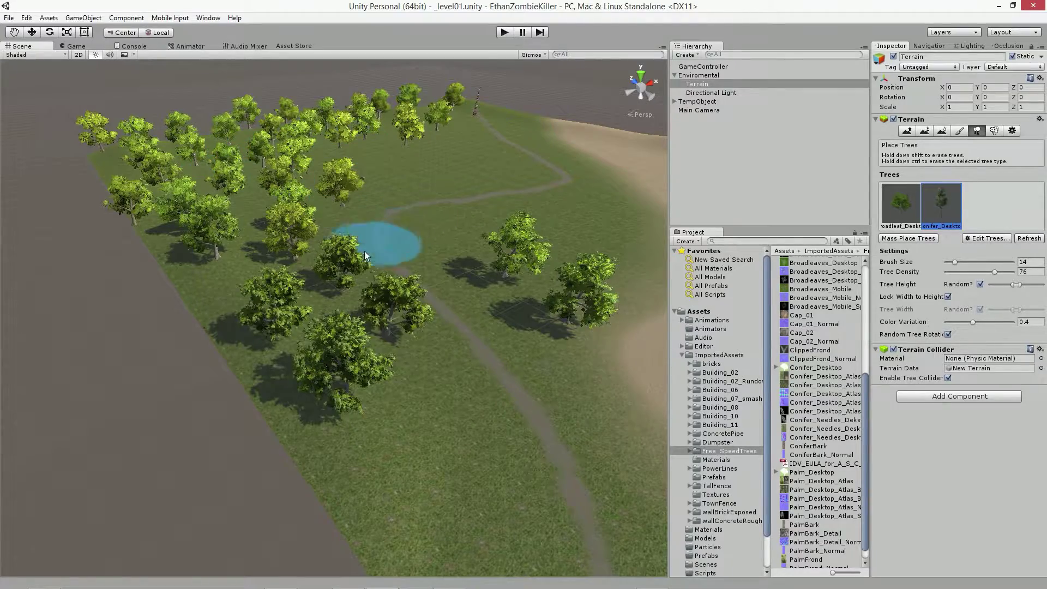
mouse_move(293, 293)
right_mouse_down()
mouse_move(260, 189)
mouse_move(461, 380)
right_mouse_up()
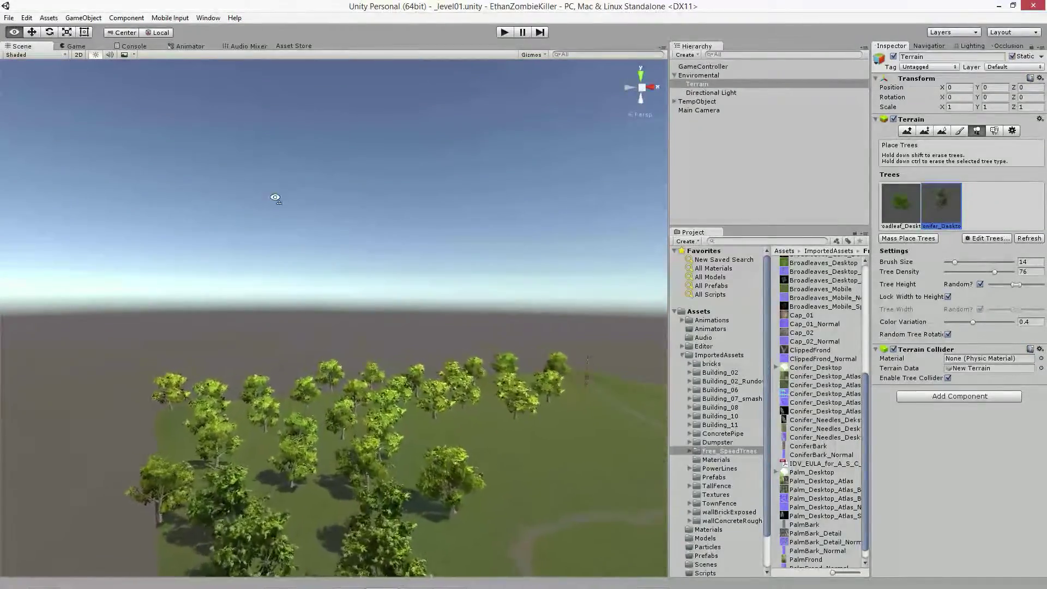
scroll(414, 371, "down", 5)
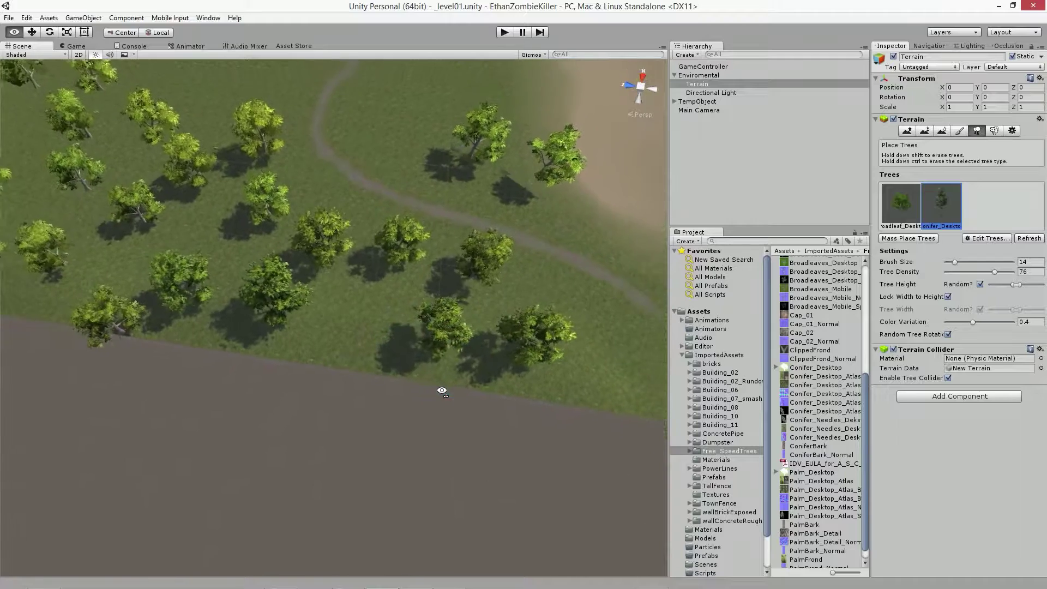
right_click_drag(461, 380, 365, 357)
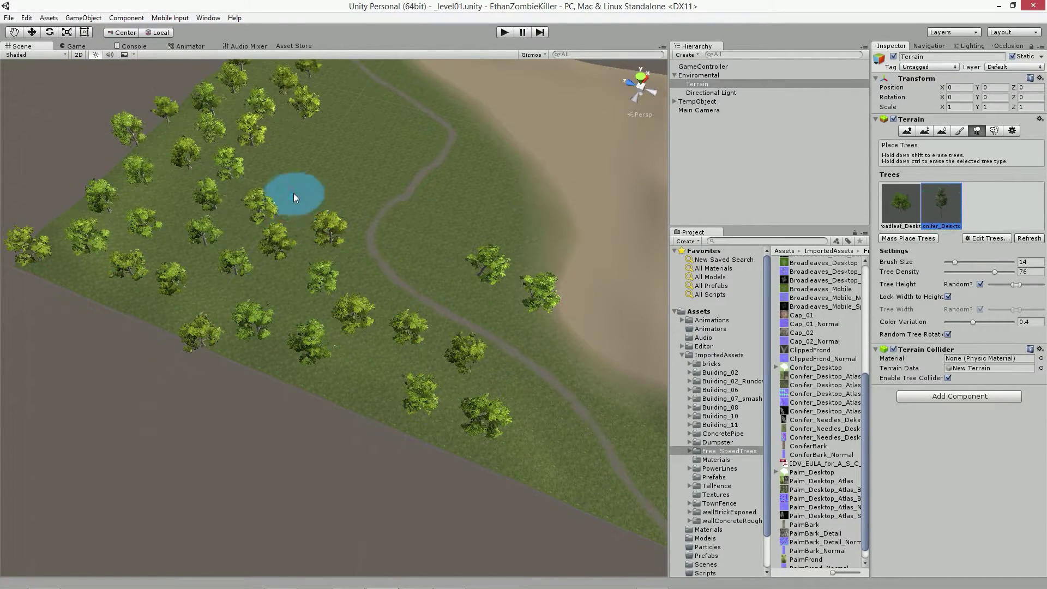
left_click(288, 166)
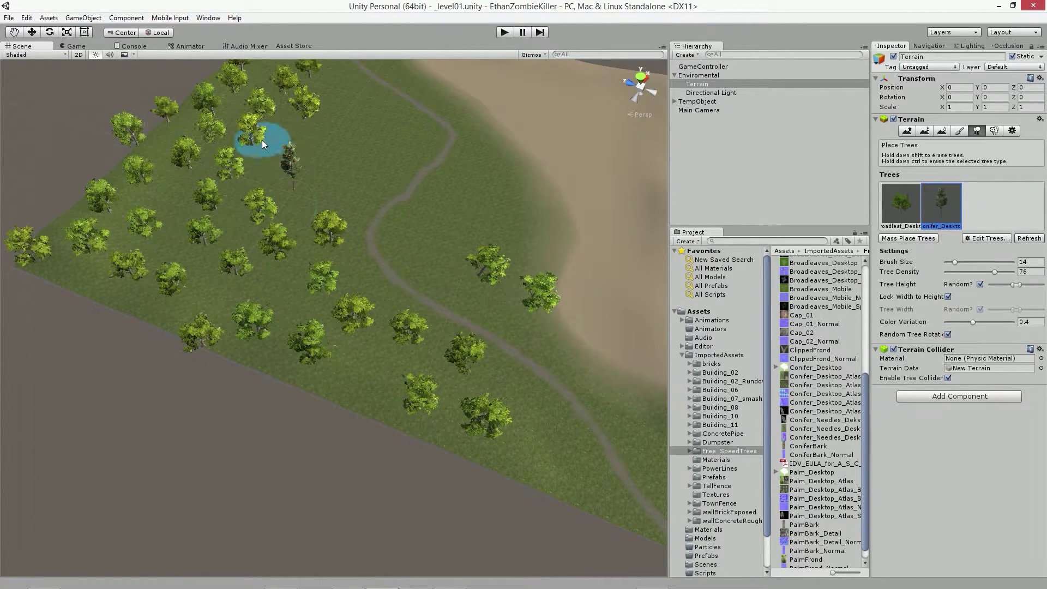
left_click(1001, 271)
mouse_move(249, 188)
left_mouse_down()
mouse_move(149, 195)
mouse_move(243, 320)
mouse_move(164, 159)
mouse_move(238, 98)
mouse_move(336, 352)
mouse_move(327, 406)
mouse_move(141, 317)
mouse_move(109, 204)
mouse_move(66, 284)
mouse_move(113, 292)
mouse_move(381, 411)
mouse_move(57, 262)
mouse_move(85, 214)
left_mouse_up()
Paint conifers along the upper-left edge, left slope, far ridge, and beyond the sand
left_click_drag(242, 150, 145, 227)
mouse_move(95, 266)
left_mouse_down()
mouse_move(152, 233)
mouse_move(89, 299)
left_mouse_up()
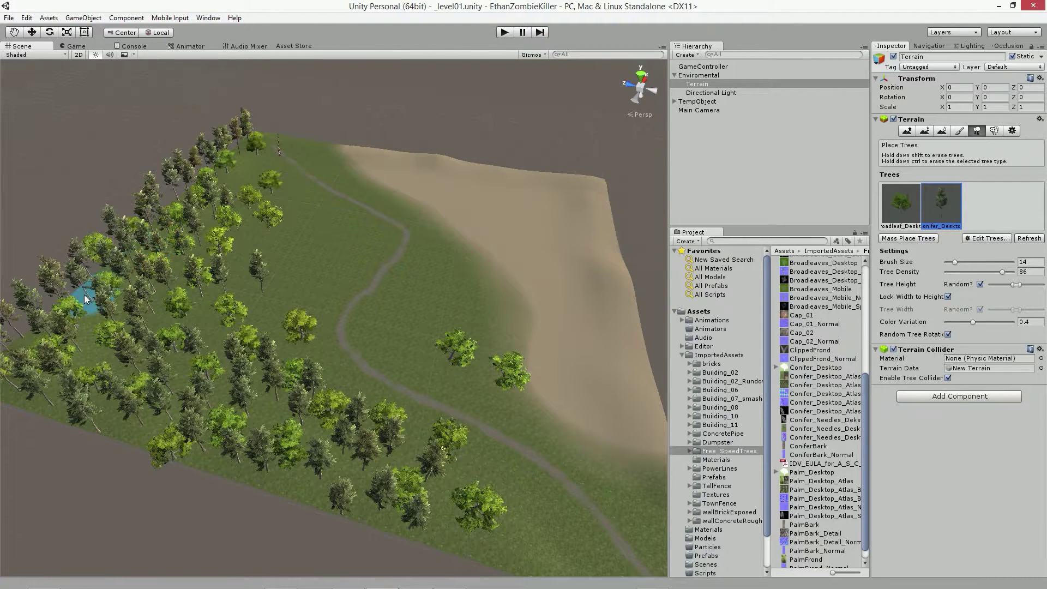
mouse_move(310, 143)
left_mouse_down()
mouse_move(597, 183)
mouse_move(645, 365)
left_mouse_up()
scroll(563, 358, "down", 3)
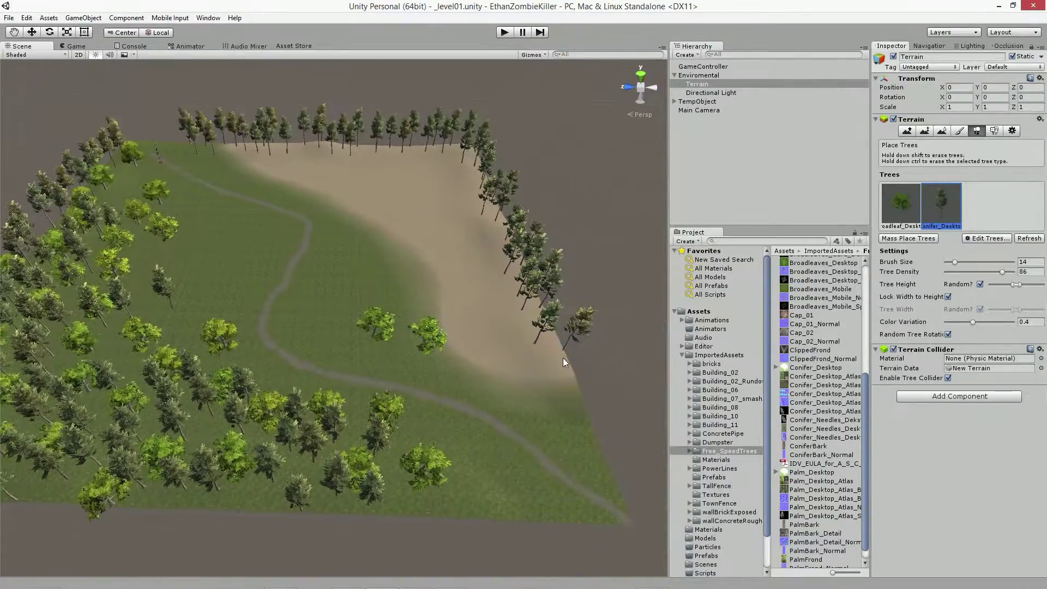
mouse_move(566, 355)
left_mouse_down()
mouse_move(578, 404)
mouse_move(560, 310)
mouse_move(416, 250)
mouse_move(439, 282)
mouse_move(276, 327)
mouse_move(285, 338)
mouse_move(294, 295)
mouse_move(301, 432)
mouse_move(304, 374)
mouse_move(215, 180)
mouse_move(214, 323)
mouse_move(199, 345)
mouse_move(213, 293)
mouse_move(130, 189)
mouse_move(220, 184)
mouse_move(220, 212)
mouse_move(342, 229)
mouse_move(334, 256)
left_mouse_up()
Look over the terrain from above and activate Paint Details with the existing grass detail
key("shift+w")
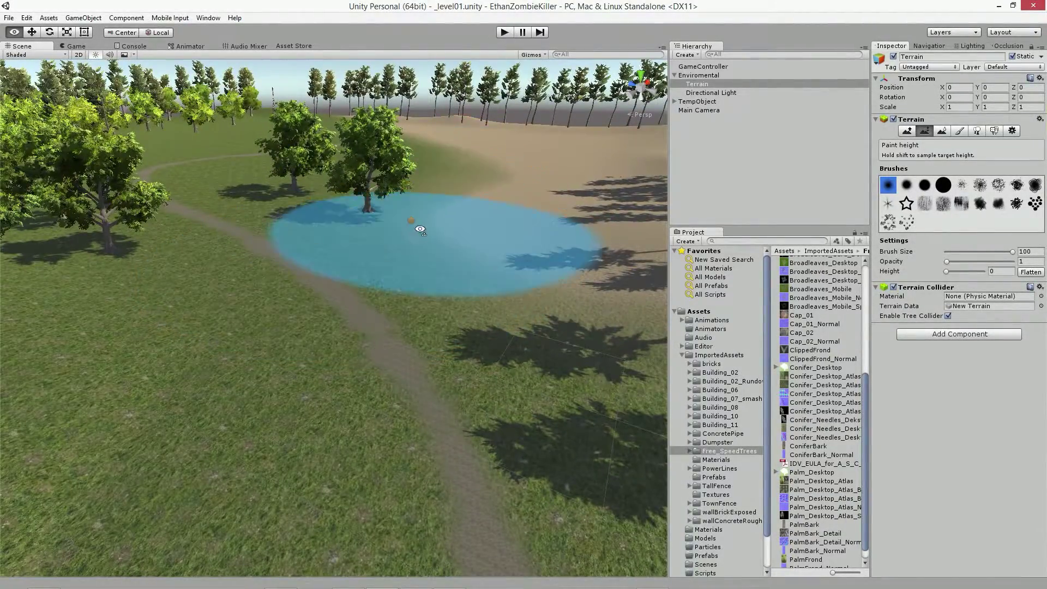
mouse_move(416, 227)
left_mouse_down("alt")
mouse_move(362, 243)
mouse_move(366, 234)
mouse_move(364, 245)
left_mouse_up("alt")
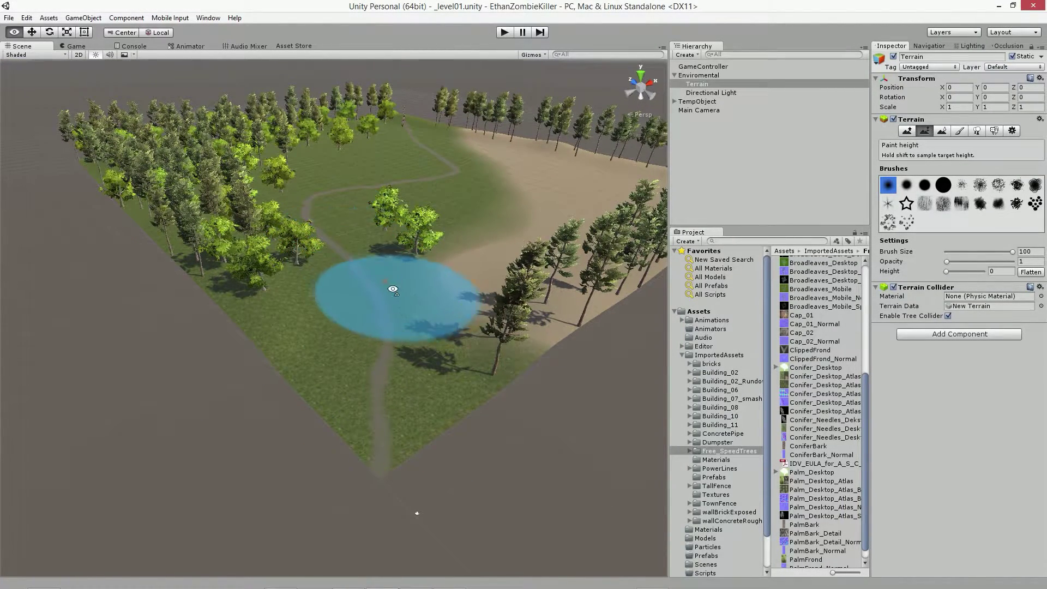
mouse_move(390, 292)
left_mouse_down("alt")
mouse_move(384, 173)
mouse_move(385, 349)
left_mouse_up("alt")
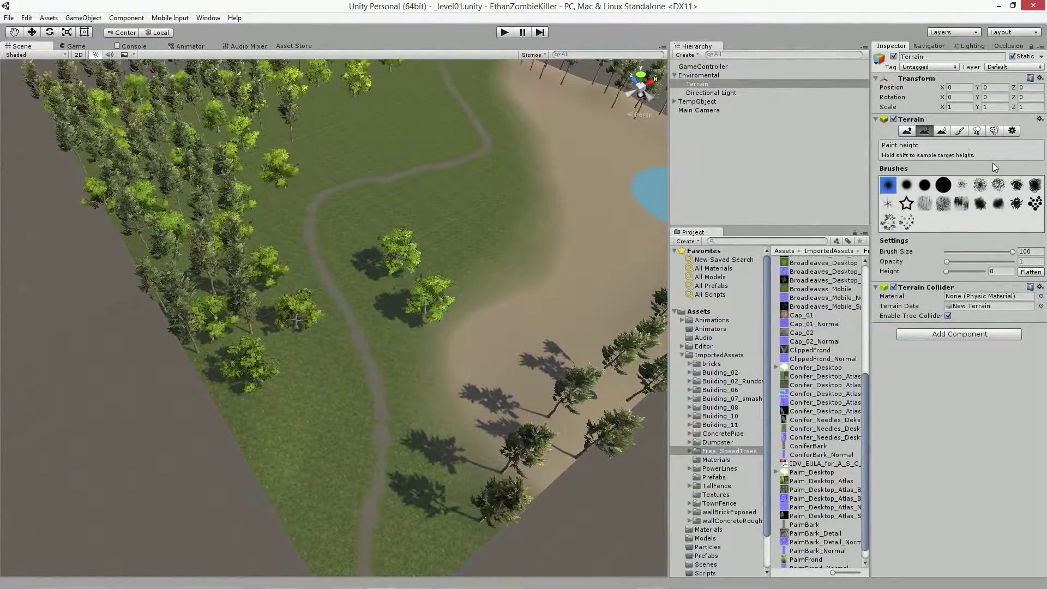
left_click(993, 134)
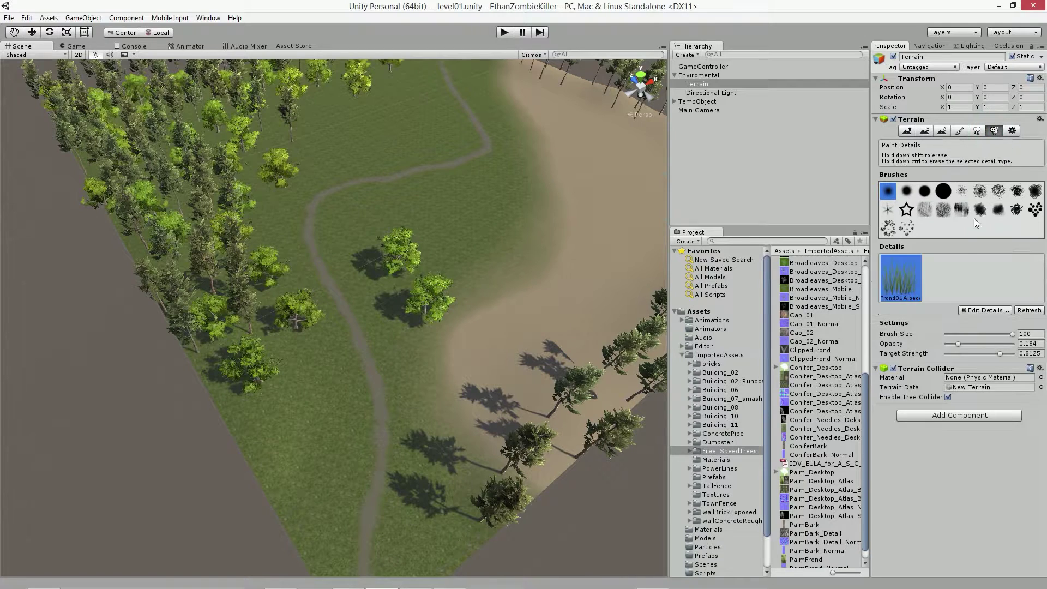
Add a new grass texture from the Edit Details menu
left_click(986, 310)
left_click(987, 310)
left_click(987, 311)
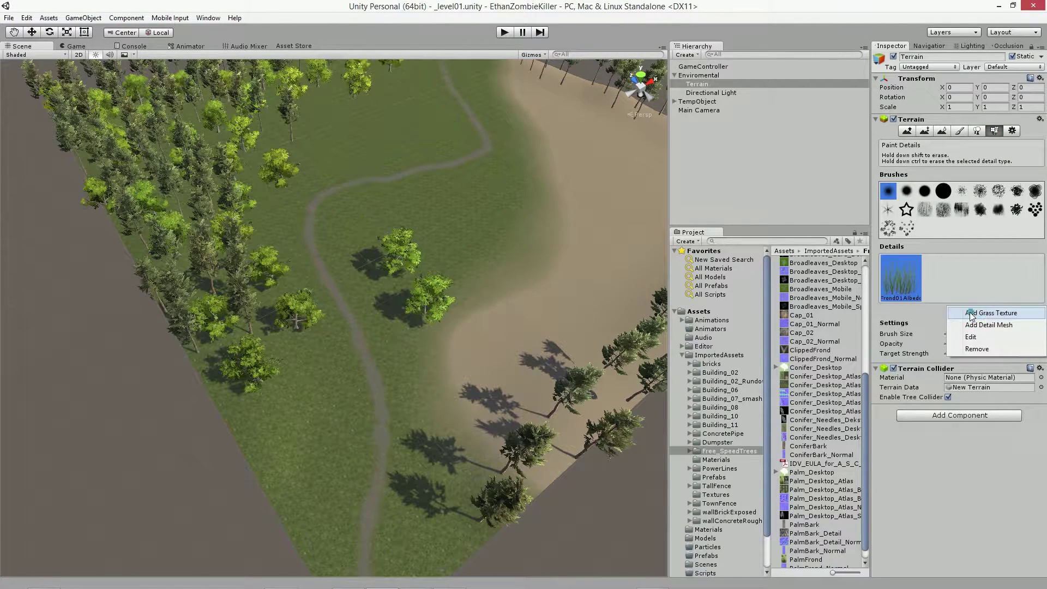
left_click(976, 311)
Make the healthy and dry grass colours dark green, with widths from 0.3 to 0.5
left_click(119, 93)
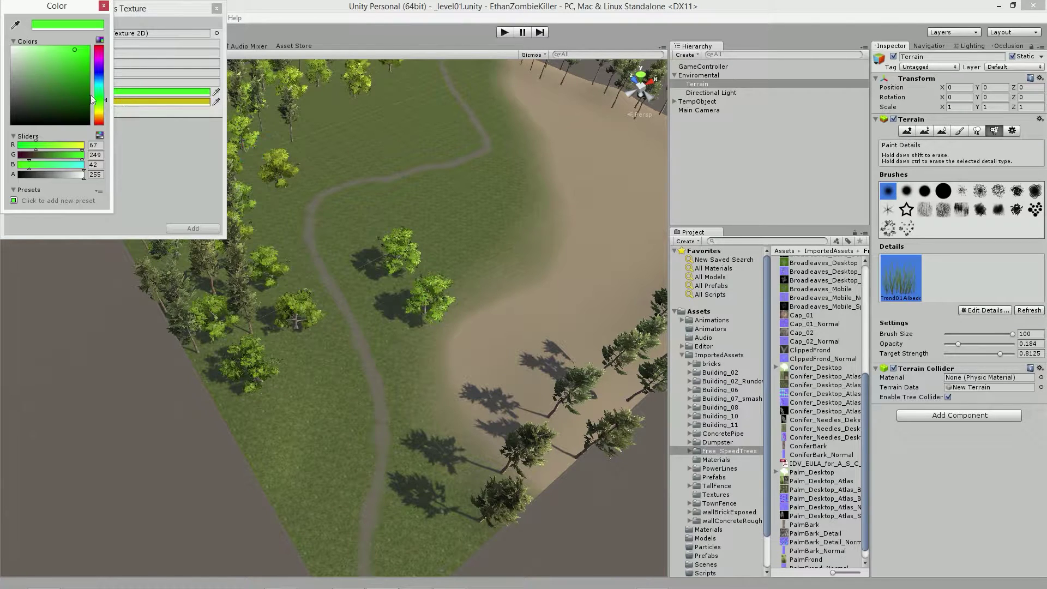
mouse_move(74, 90)
left_mouse_down()
mouse_move(83, 101)
mouse_move(84, 87)
left_mouse_up()
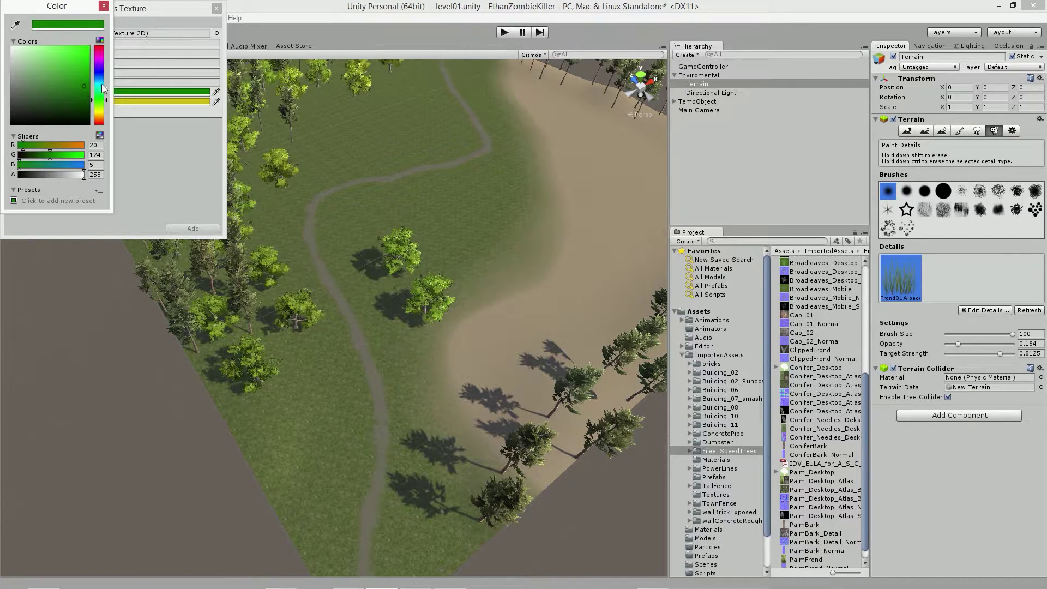
left_click(103, 6)
left_click(176, 102)
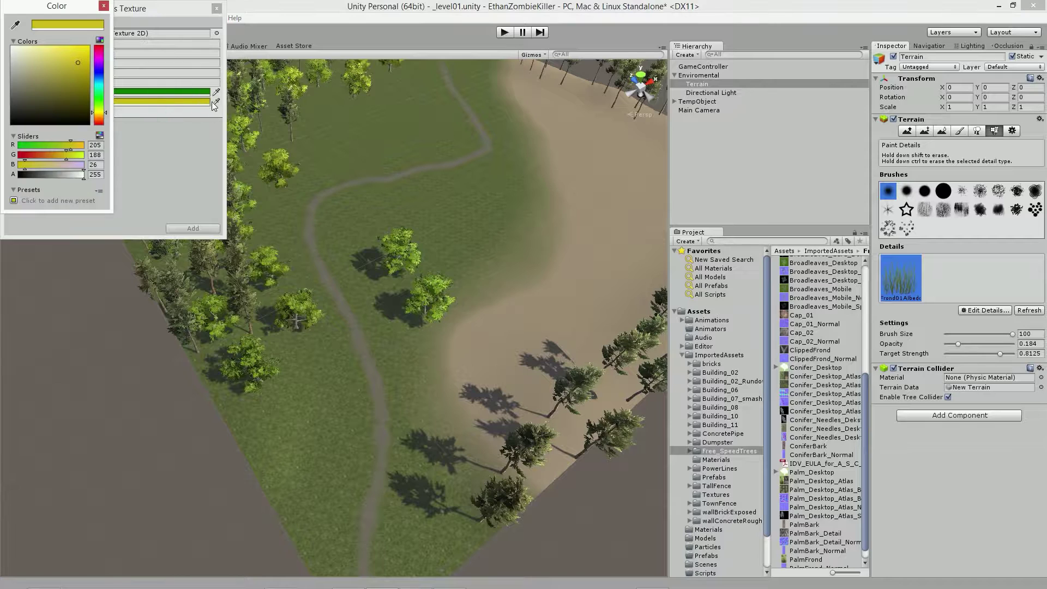
mouse_move(78, 74)
left_mouse_down()
mouse_move(100, 100)
mouse_move(83, 99)
left_mouse_up()
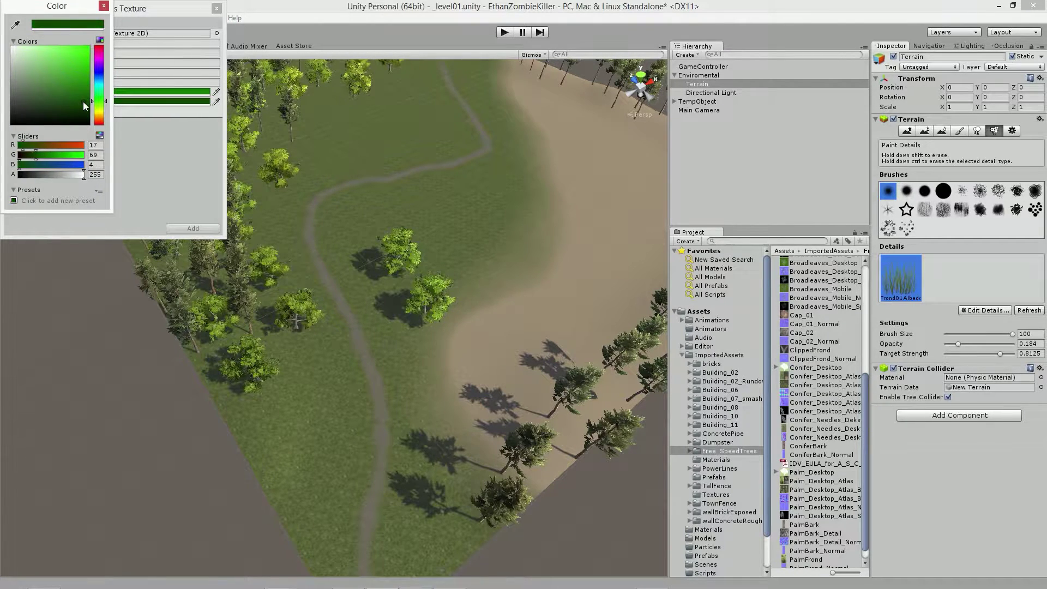
left_click(103, 6)
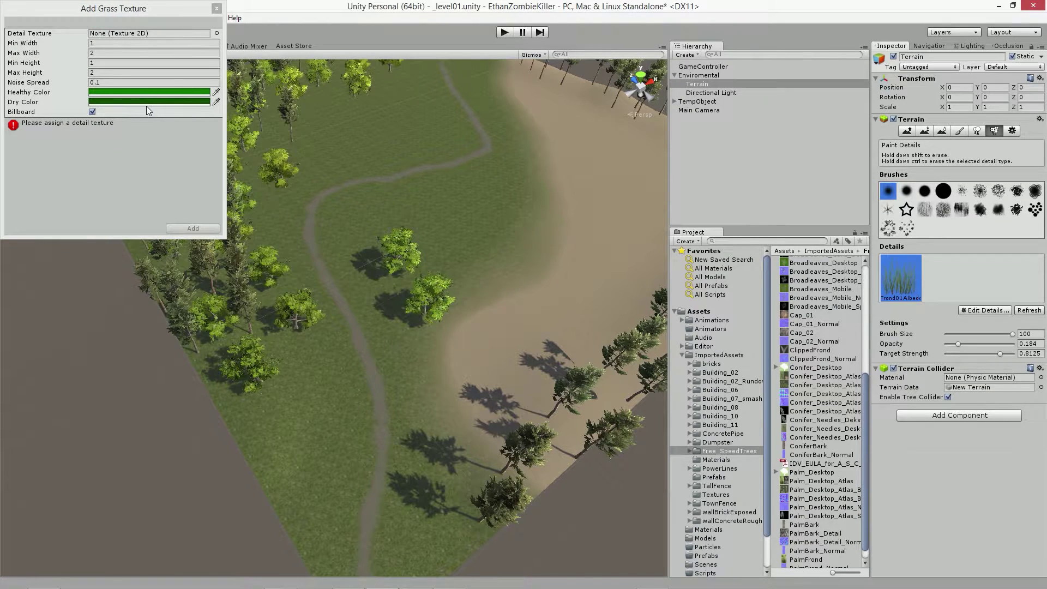
left_click(117, 42)
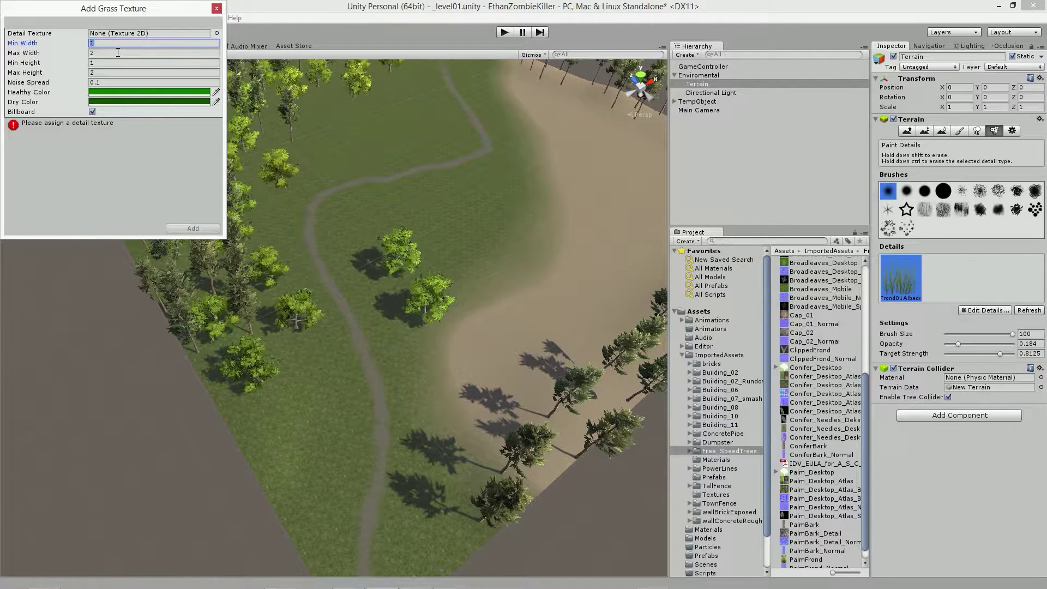
type("0.3")
left_click(118, 53)
type("0.5")
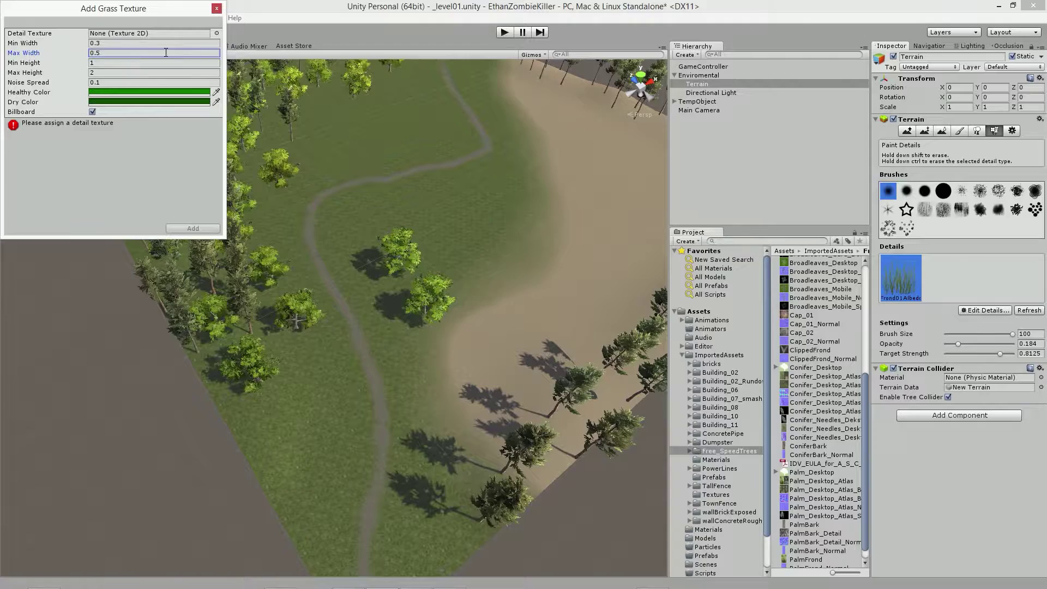
Close the grass dialog, drop opacity to 0.069 and paint grass beside the dirt path
left_click(216, 9)
scroll(401, 335, "up", 5)
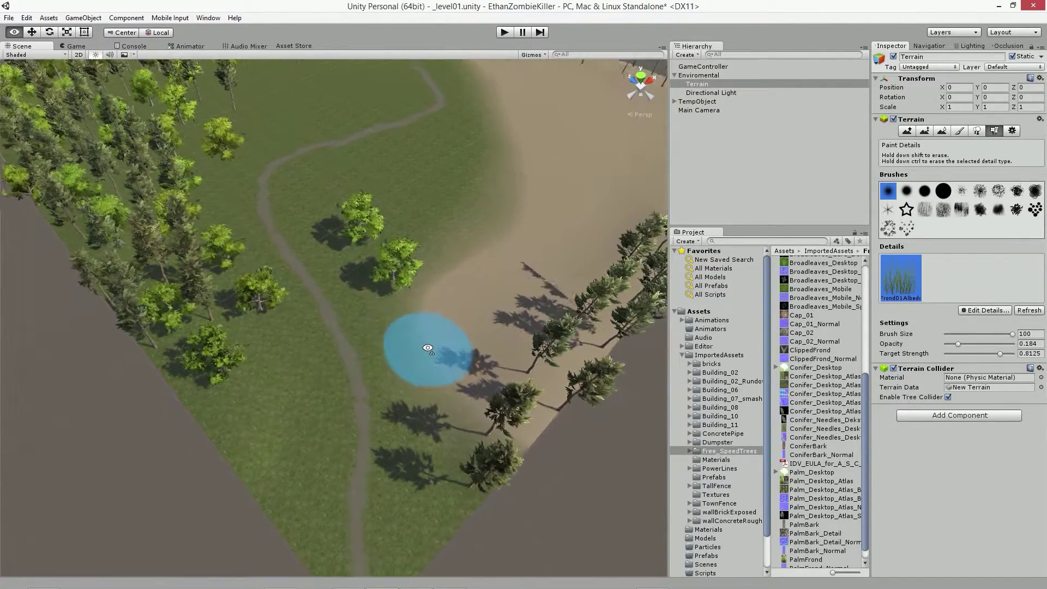
scroll(399, 334, "down", 5)
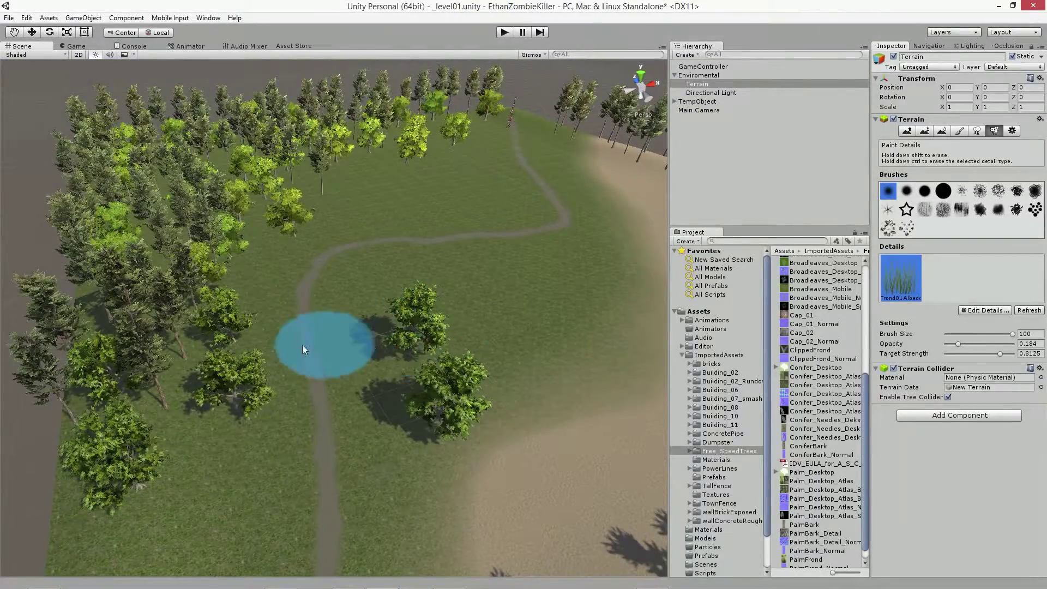
mouse_move(323, 343)
left_mouse_down("alt")
mouse_move(492, 360)
mouse_move(278, 399)
mouse_move(298, 362)
mouse_move(316, 364)
left_mouse_up("alt")
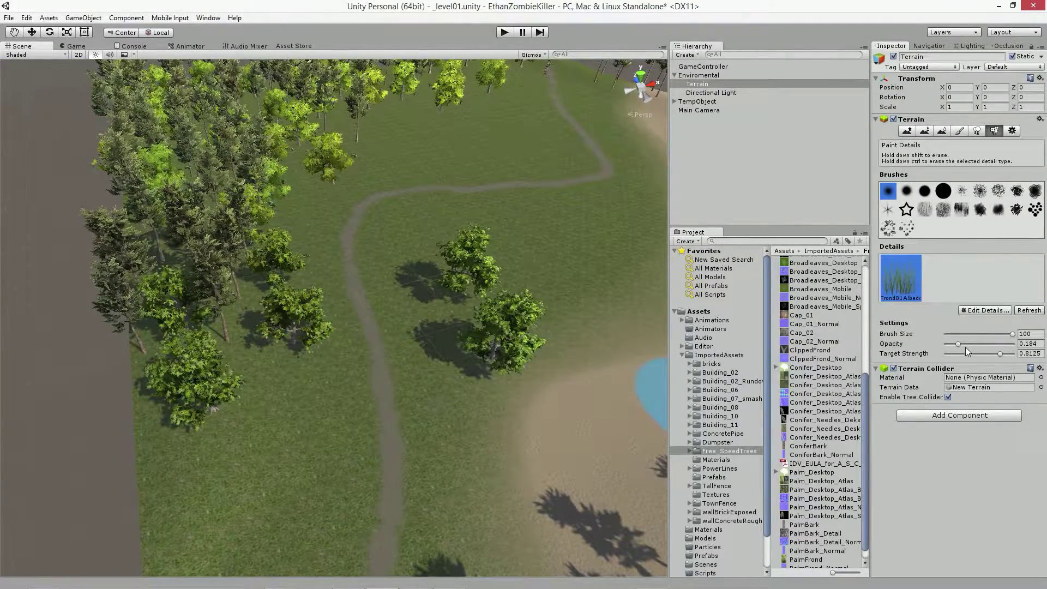
left_click_drag(956, 346, 949, 346)
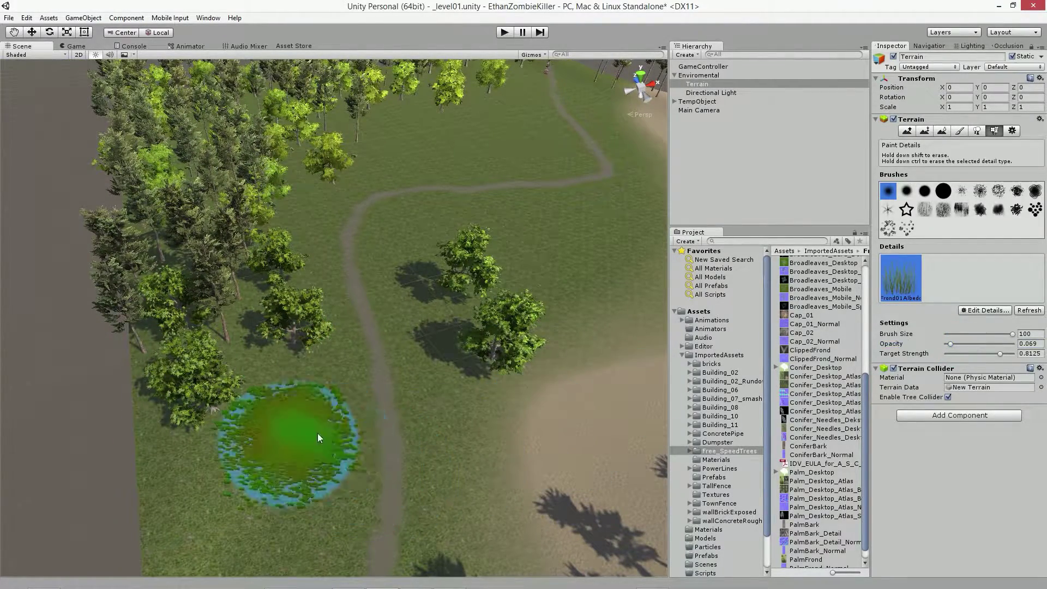
mouse_move(317, 433)
left_mouse_down()
mouse_move(384, 405)
mouse_move(292, 412)
mouse_move(330, 390)
mouse_move(311, 503)
mouse_move(340, 419)
mouse_move(246, 457)
left_mouse_up()
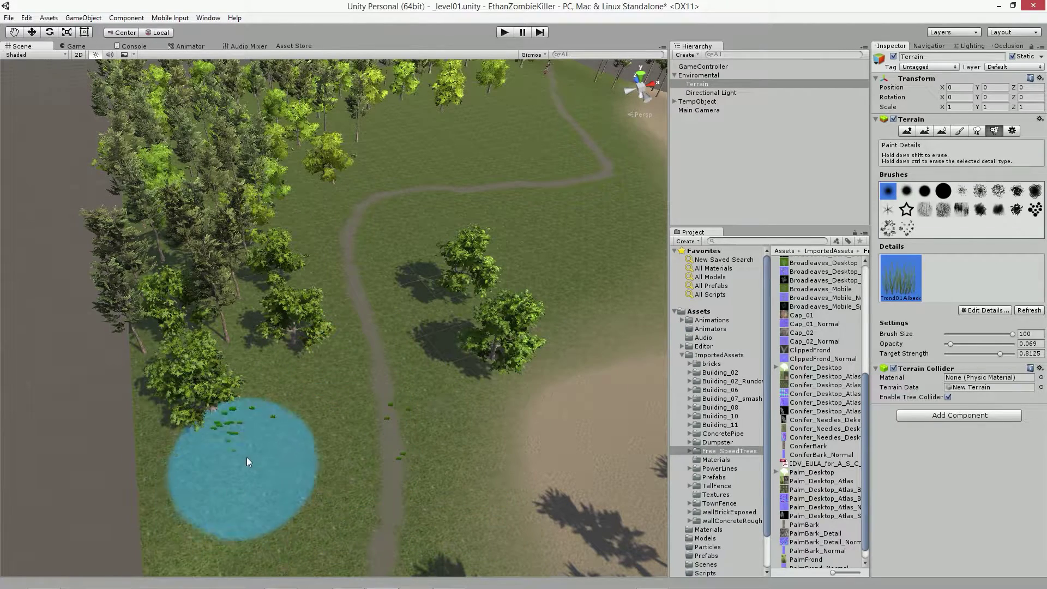
Set the terrain's Grass Tint to dark green in Terrain Settings, then reselect Terrain
left_click(1011, 131)
left_click(958, 391)
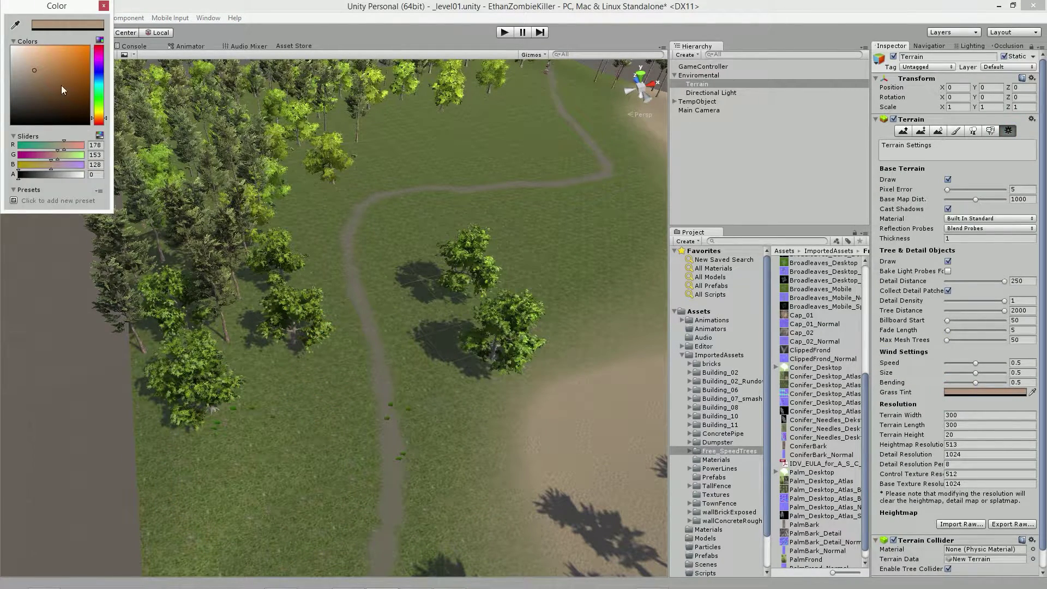
mouse_move(101, 91)
left_mouse_down()
mouse_move(100, 101)
mouse_move(81, 96)
left_mouse_up()
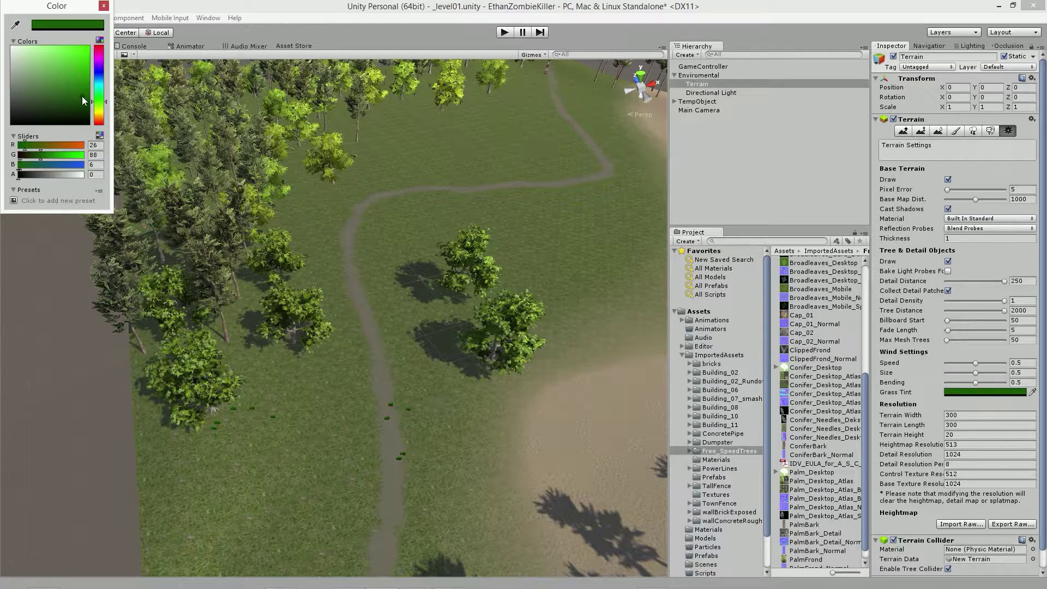
left_click(104, 6)
left_click(265, 450)
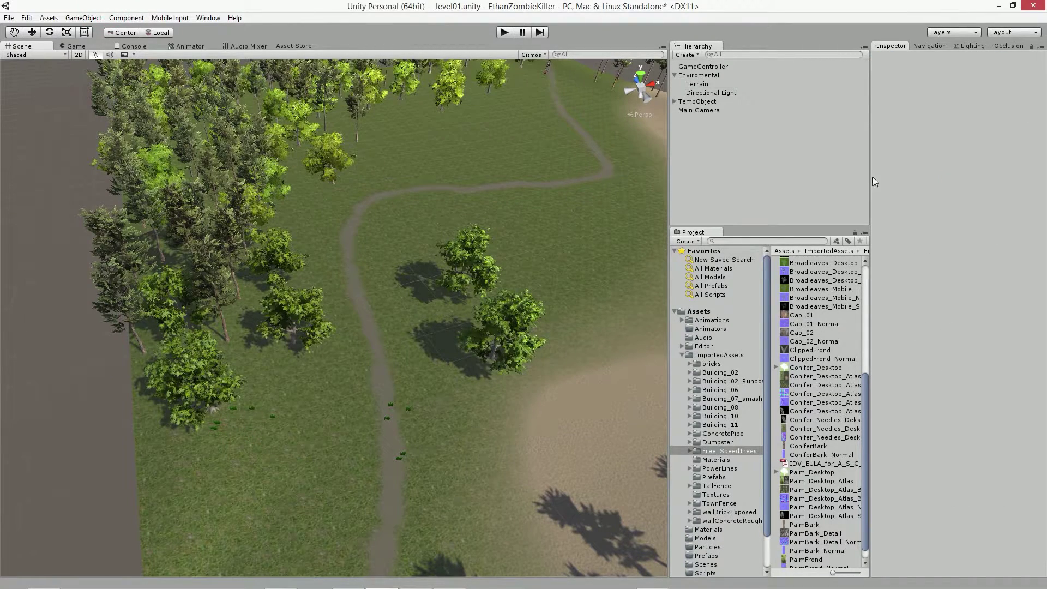
left_click(701, 84)
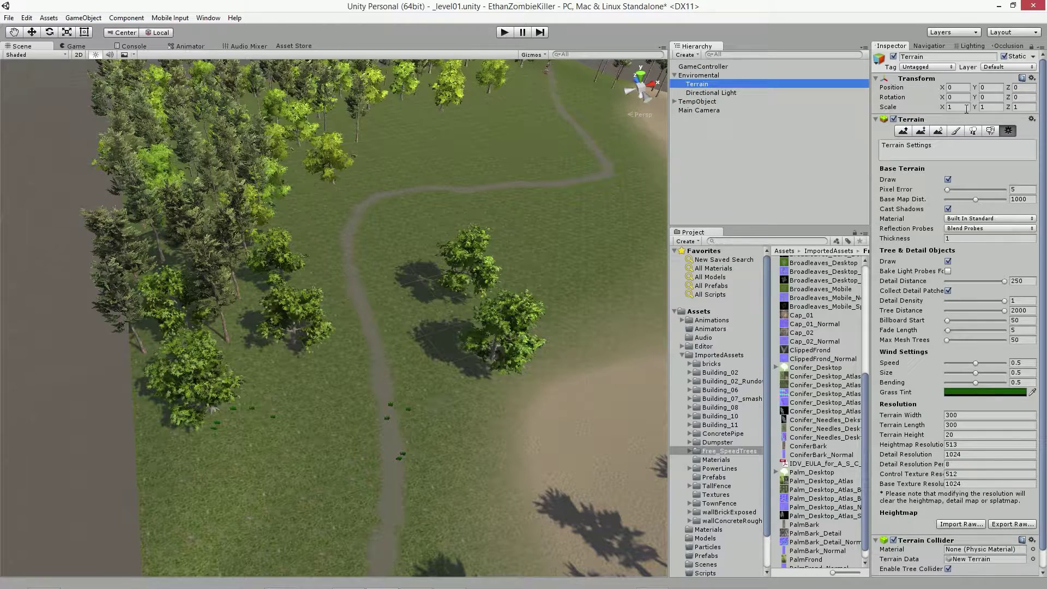
Lower detail target strength to 0.0625, paint lower-left grass, then erase it along the path
left_click(990, 130)
mouse_move(300, 398)
left_mouse_down()
mouse_move(238, 448)
mouse_move(336, 424)
mouse_move(243, 405)
mouse_move(219, 437)
mouse_move(276, 381)
mouse_move(357, 498)
mouse_move(259, 473)
mouse_move(289, 447)
mouse_move(377, 462)
mouse_move(273, 449)
left_mouse_up()
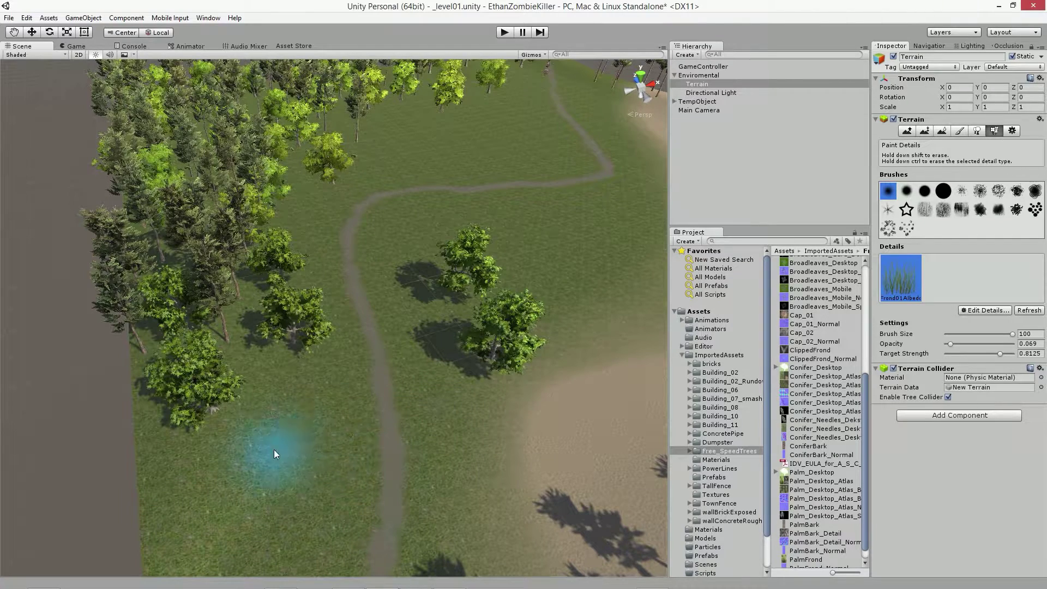
left_click_drag(998, 355, 949, 354)
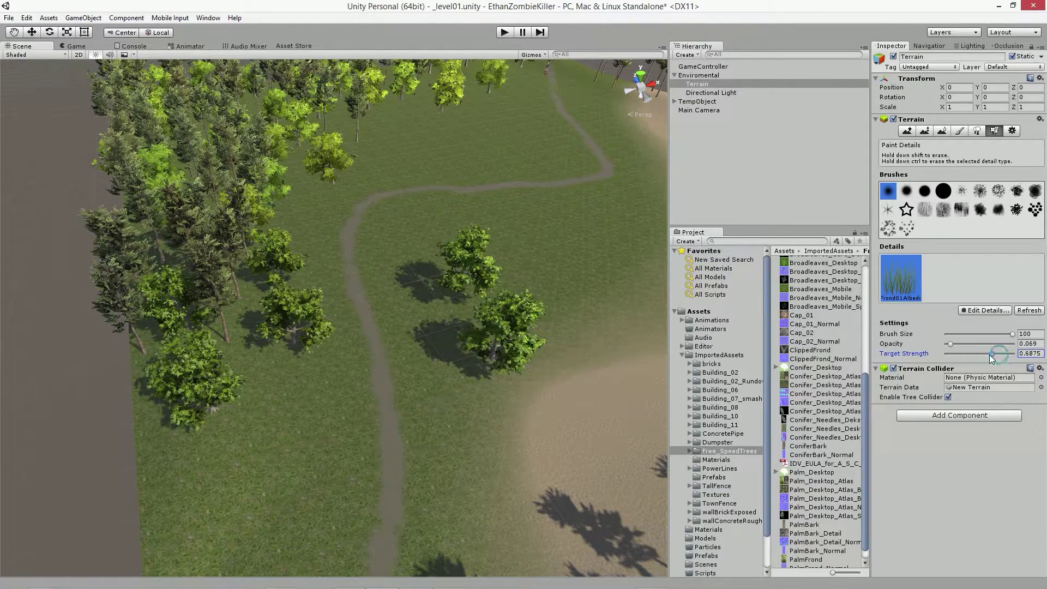
mouse_move(239, 412)
left_mouse_down()
mouse_move(351, 494)
mouse_move(371, 386)
left_mouse_up()
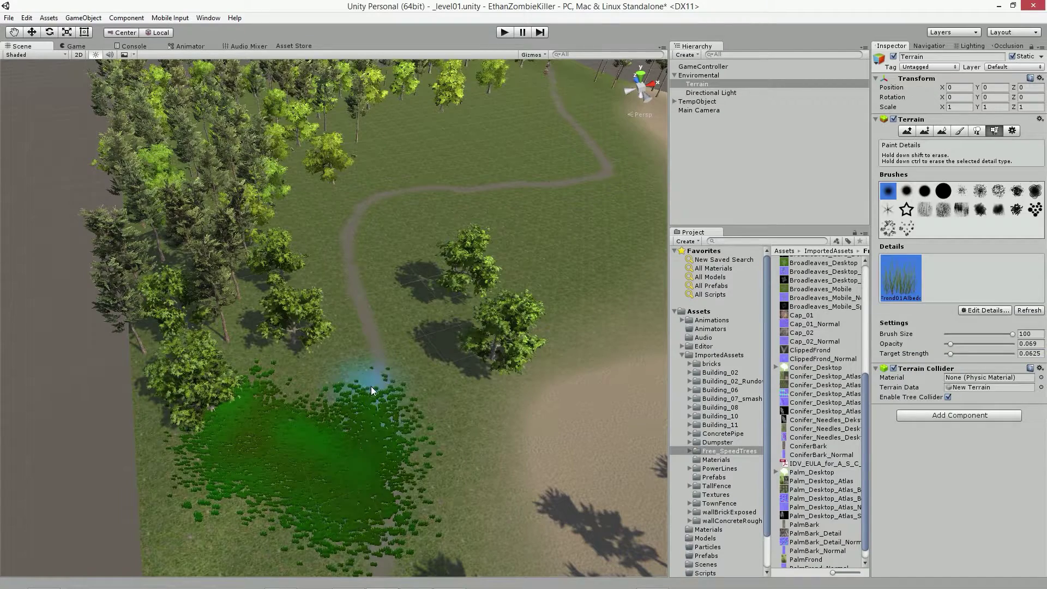
mouse_move(339, 570)
left_mouse_down("shift")
mouse_move(227, 453)
mouse_move(265, 372)
left_mouse_up("shift")
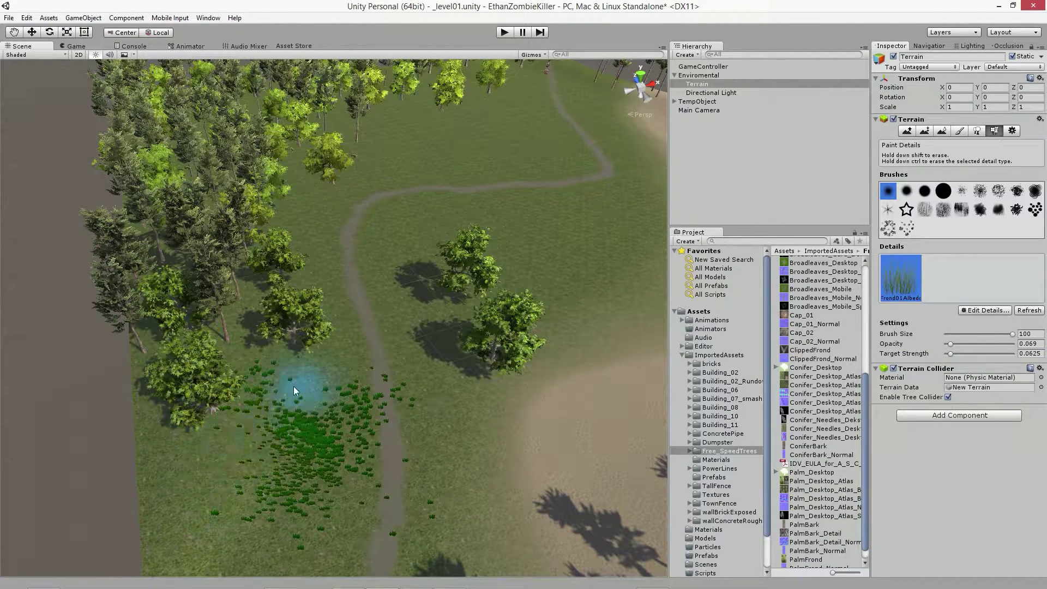
mouse_move(200, 454)
left_mouse_down("shift")
mouse_move(400, 368)
mouse_move(313, 398)
mouse_move(263, 364)
mouse_move(279, 444)
left_mouse_up("shift")
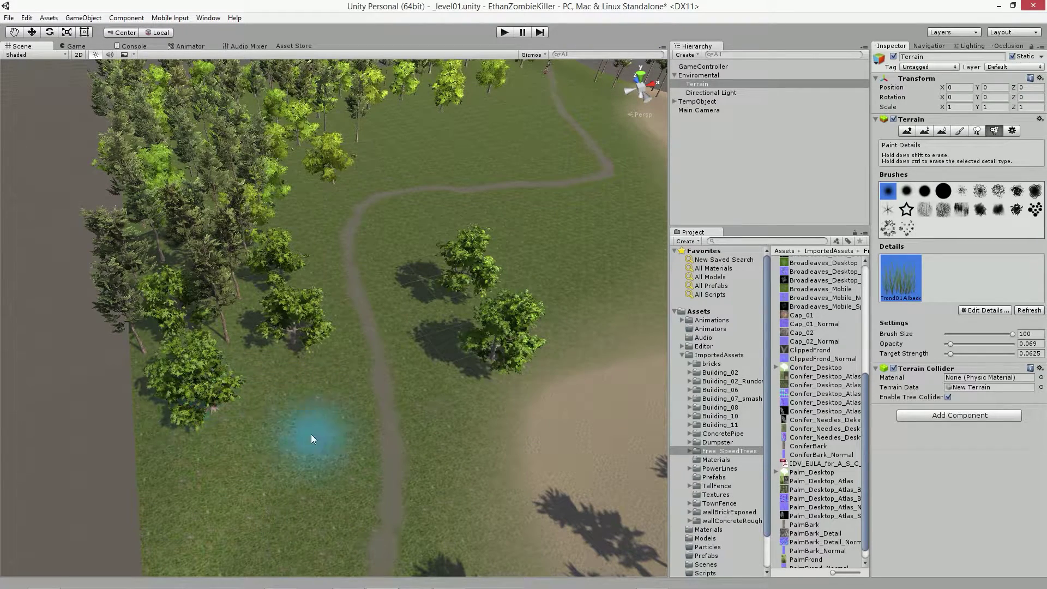
Set grass painting opacity to 0.01 and target strength to 0.125
left_click(1028, 354)
type("0.01")
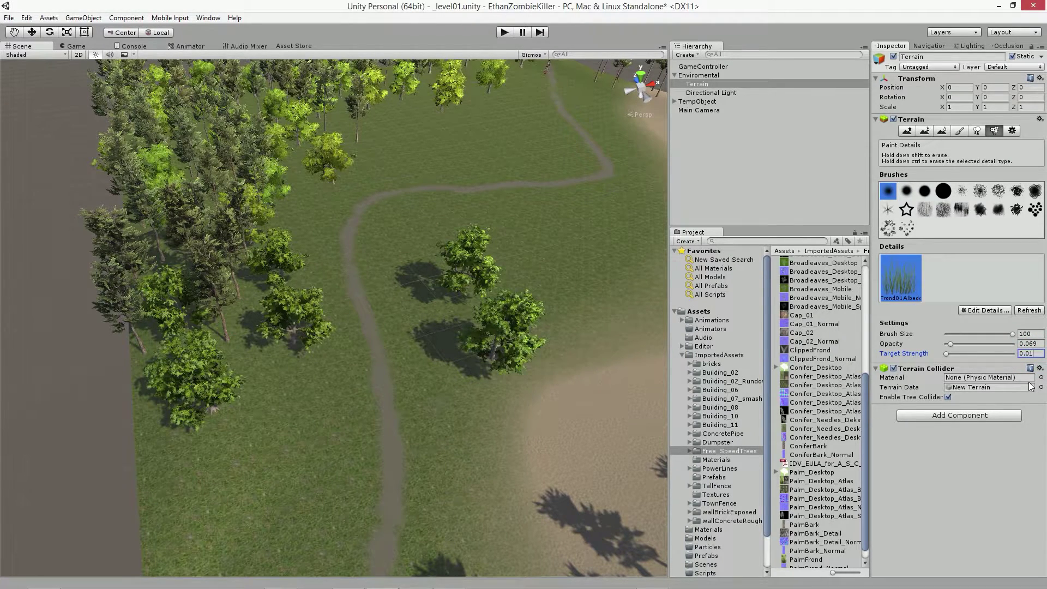
left_click(1031, 344)
type("0.01")
mouse_move(320, 455)
left_mouse_down("alt")
mouse_move(261, 502)
mouse_move(366, 300)
left_mouse_up("alt")
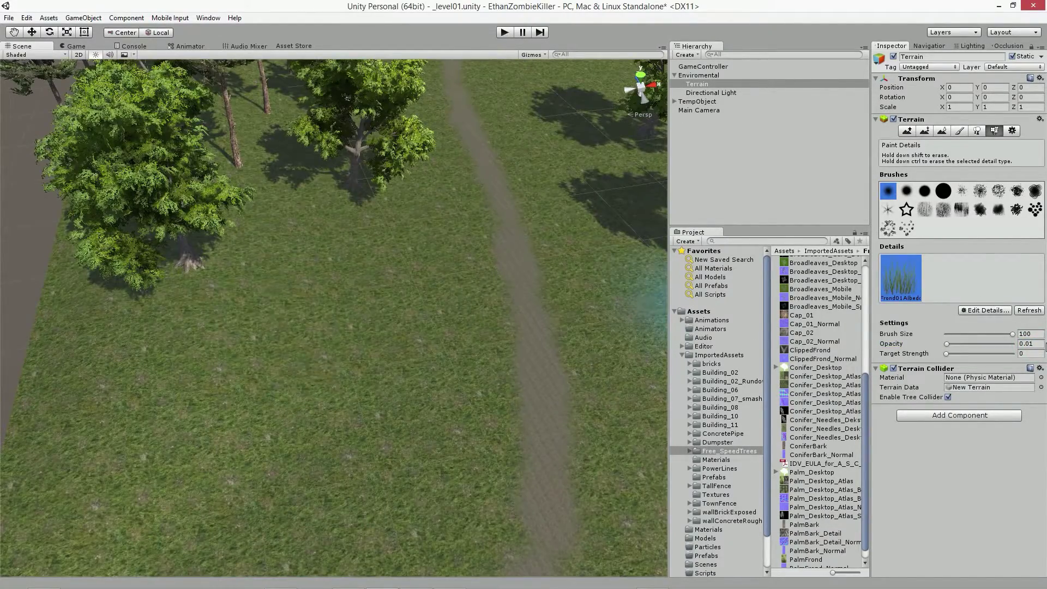
left_click(1029, 353)
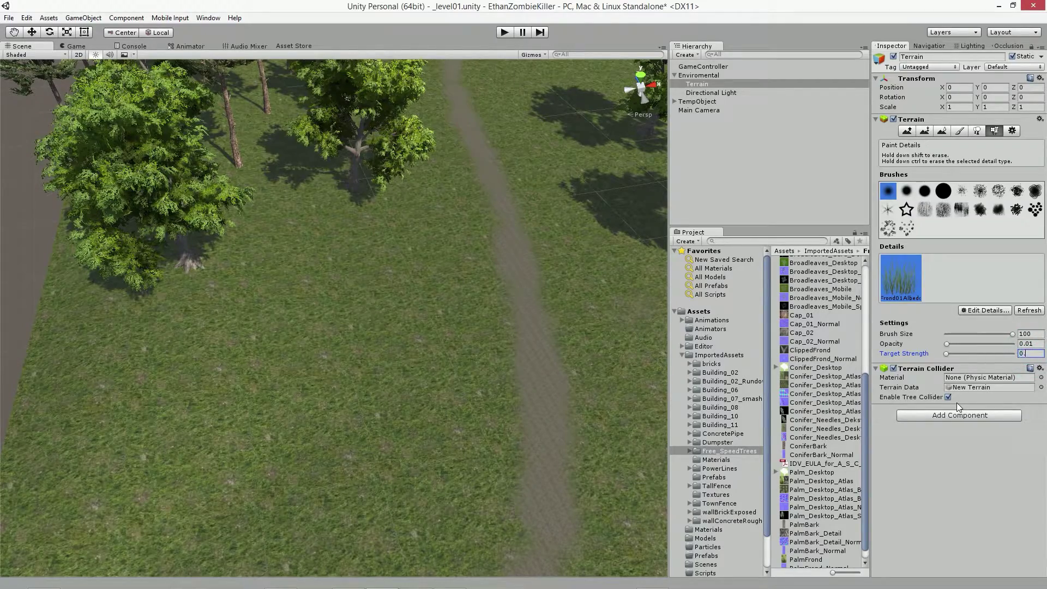
type("125")
Paint a dark green grass band along the whole dirt path, from its start to the upper part
left_click_drag(219, 330, 98, 360)
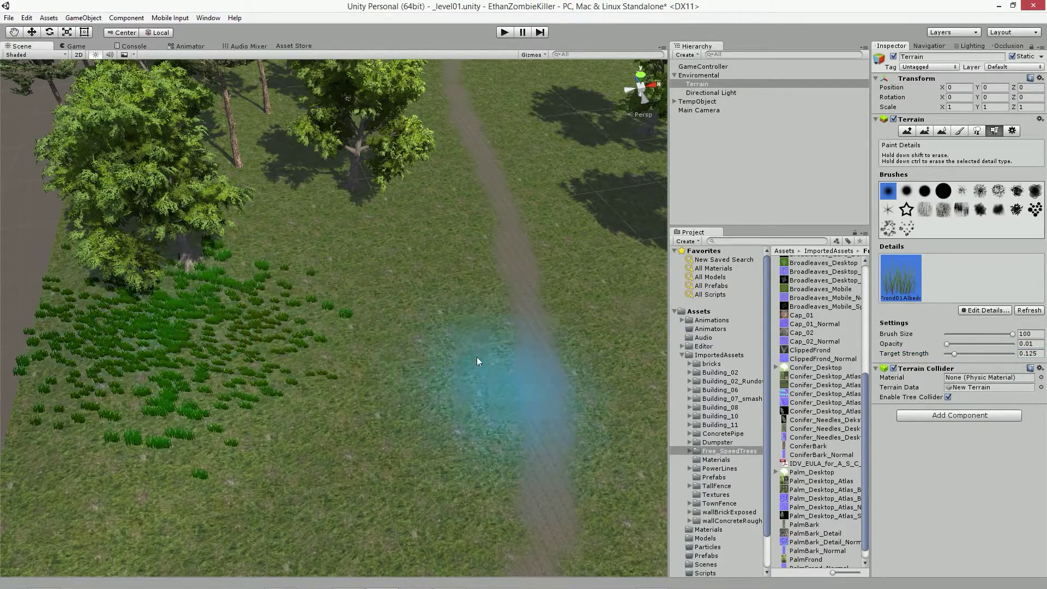
mouse_move(477, 357)
left_mouse_down("alt")
mouse_move(234, 311)
mouse_move(264, 387)
left_mouse_up("alt")
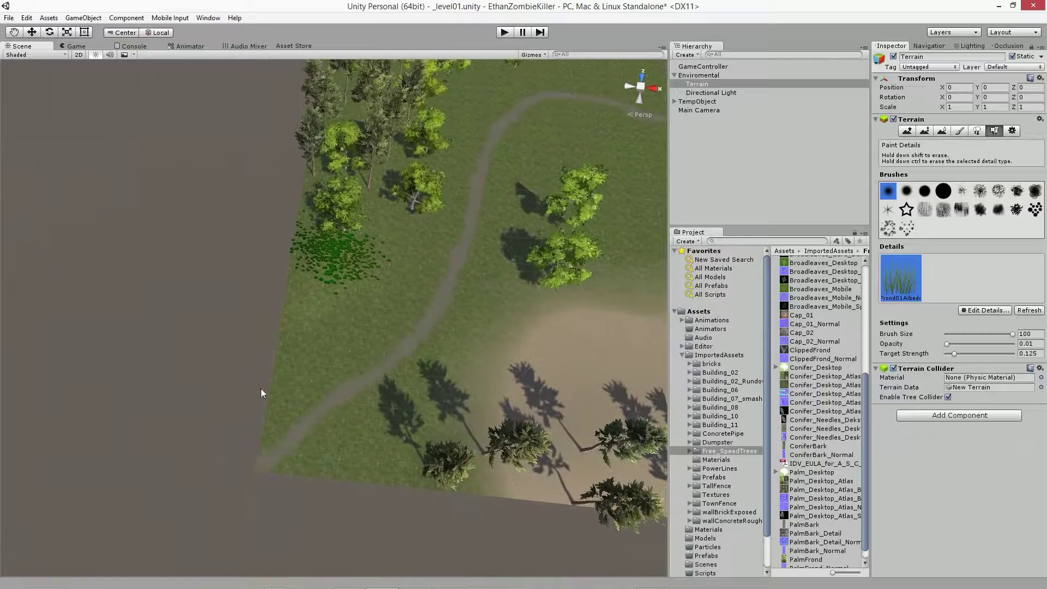
mouse_move(390, 291)
left_mouse_down()
mouse_move(468, 175)
mouse_move(338, 454)
mouse_move(441, 241)
left_mouse_up()
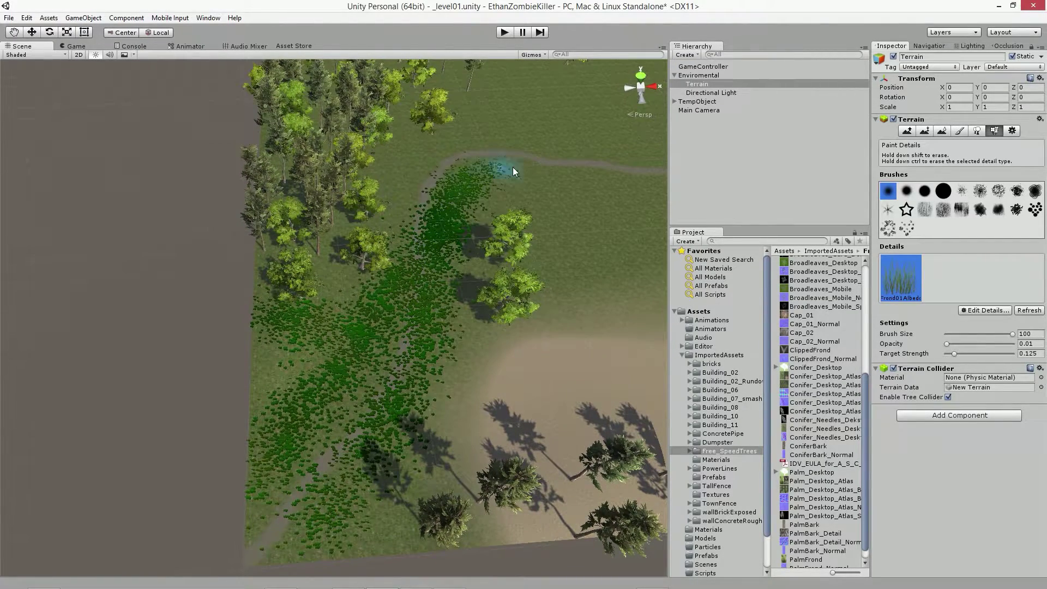
mouse_move(470, 155)
left_mouse_down()
mouse_move(341, 263)
mouse_move(421, 255)
left_mouse_up()
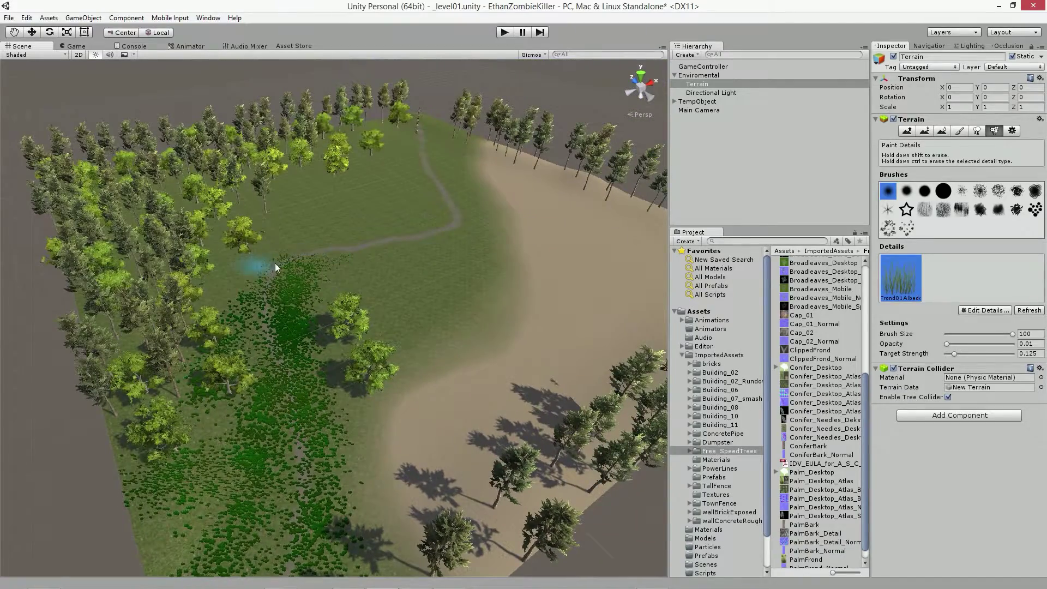
left_click_drag(275, 263, 431, 233)
mouse_move(244, 296)
left_mouse_down("alt")
mouse_move(91, 304)
mouse_move(105, 340)
mouse_move(278, 254)
mouse_move(338, 381)
left_mouse_up("alt")
key("shift+w")
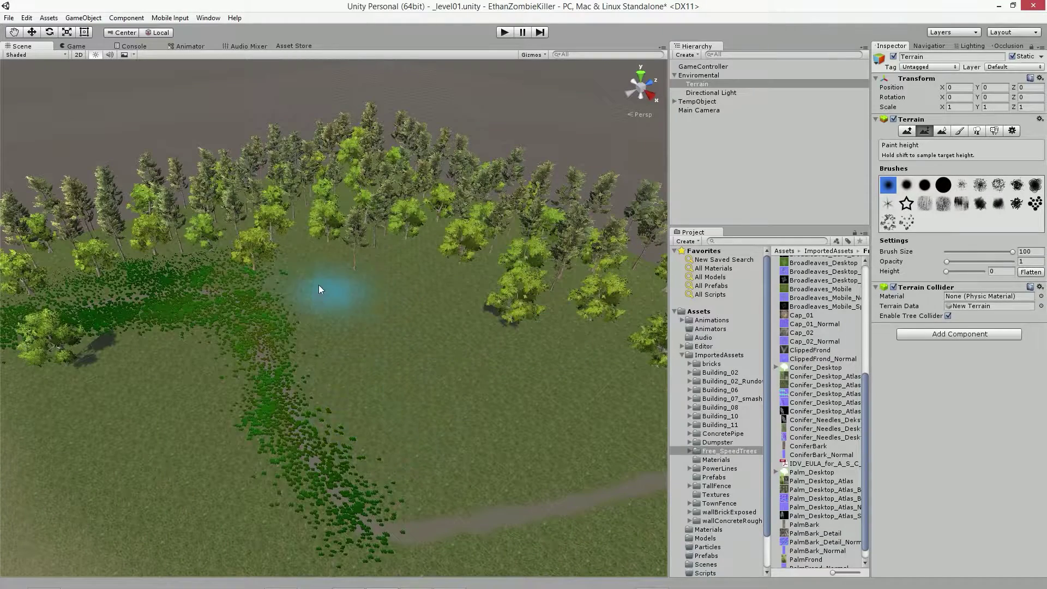
Paint denser grass beside the path and across the lower terrain near the tree line
left_click_drag(320, 289, 366, 415)
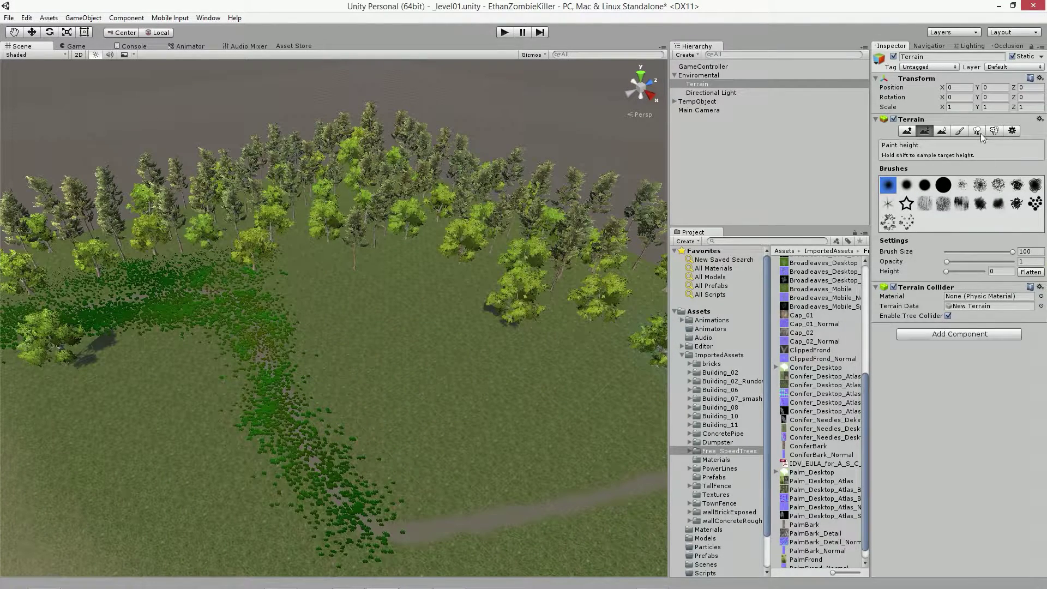
left_click(994, 131)
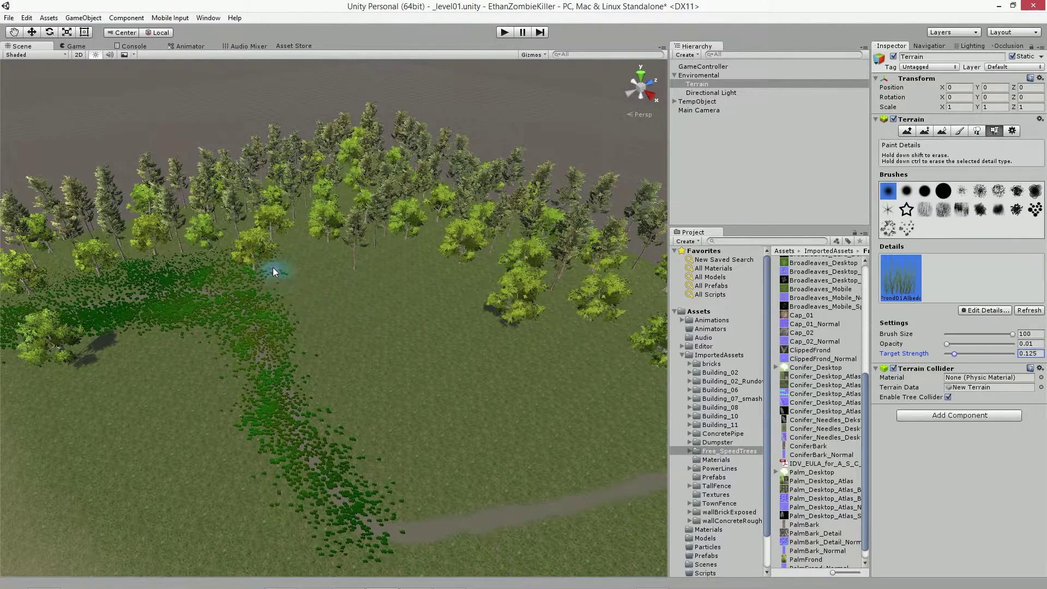
left_click_drag(383, 467, 319, 267)
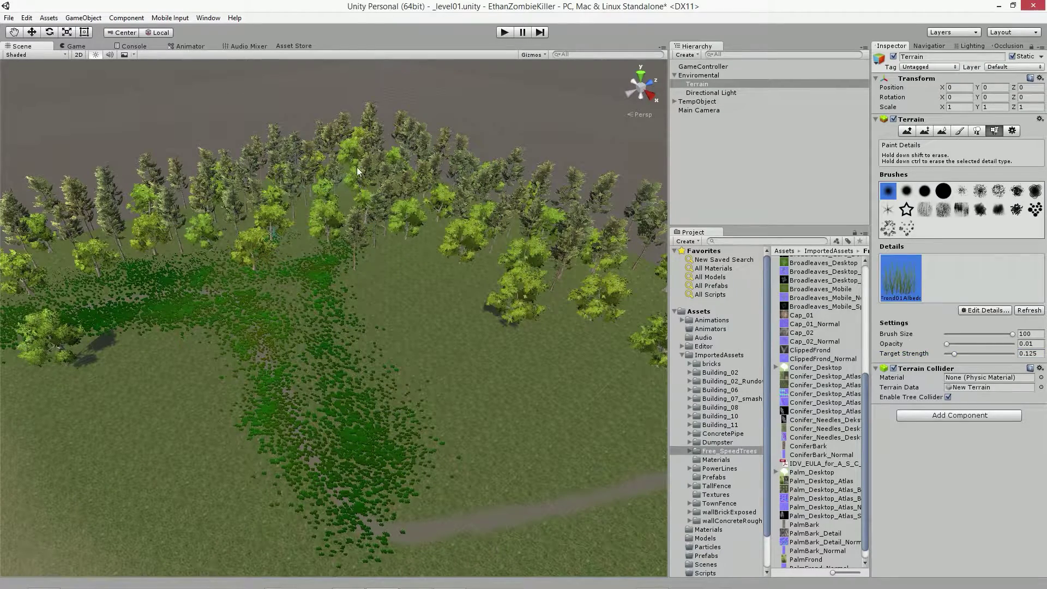
mouse_move(417, 413)
left_mouse_down()
mouse_move(533, 462)
mouse_move(467, 432)
left_mouse_up()
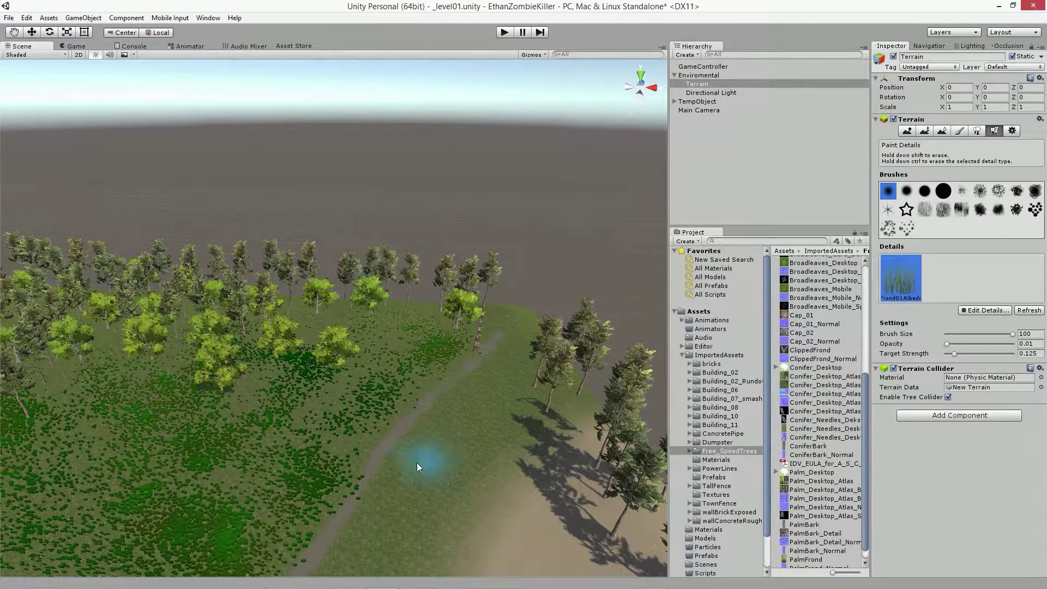
mouse_move(513, 385)
left_mouse_down("alt")
mouse_move(559, 375)
mouse_move(244, 282)
mouse_move(185, 157)
mouse_move(51, 207)
mouse_move(302, 377)
left_mouse_up("alt")
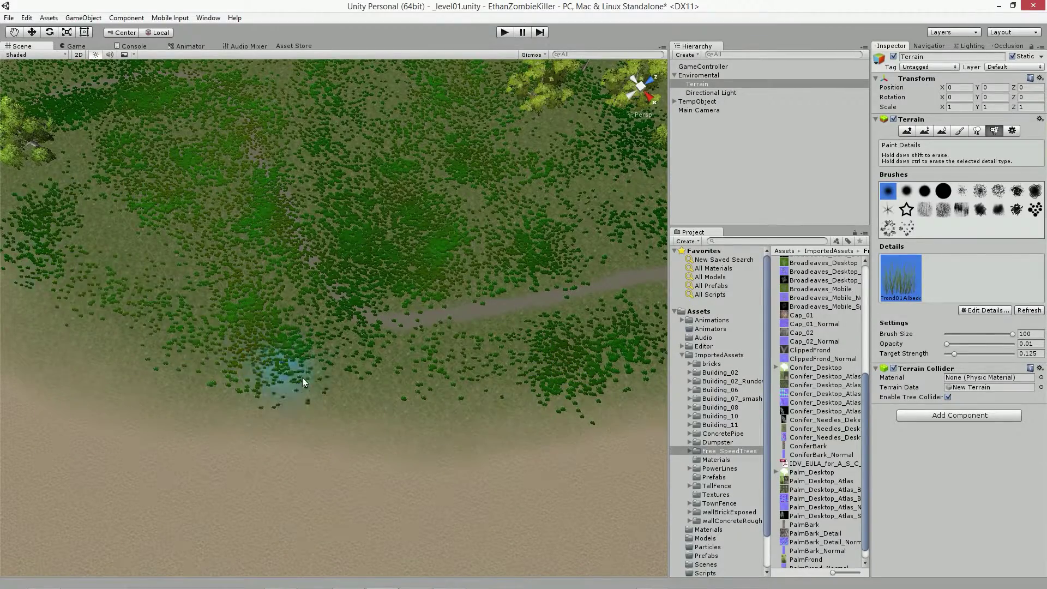
mouse_move(187, 235)
left_mouse_down("alt")
mouse_move(156, 195)
mouse_move(185, 299)
mouse_move(314, 501)
mouse_move(306, 556)
left_mouse_up("alt")
mouse_move(306, 557)
left_mouse_down("alt")
mouse_move(234, 385)
mouse_move(328, 323)
mouse_move(346, 273)
mouse_move(330, 358)
mouse_move(99, 344)
mouse_move(69, 313)
mouse_move(82, 428)
left_mouse_up("alt")
key("F2")
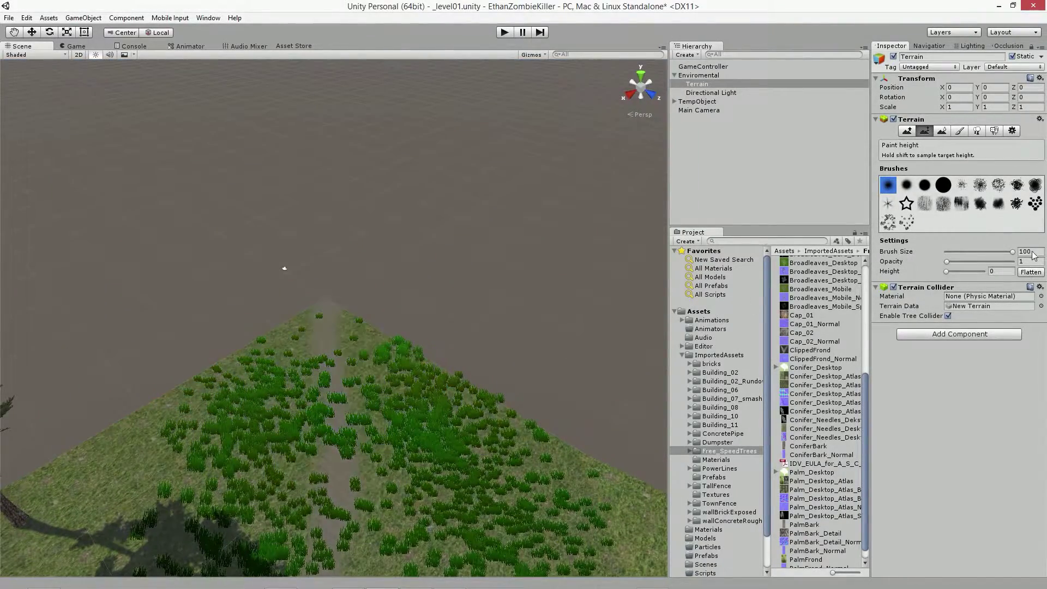
In Paint Details, set opacity to 1 and target strength to 0.875
left_click(995, 130)
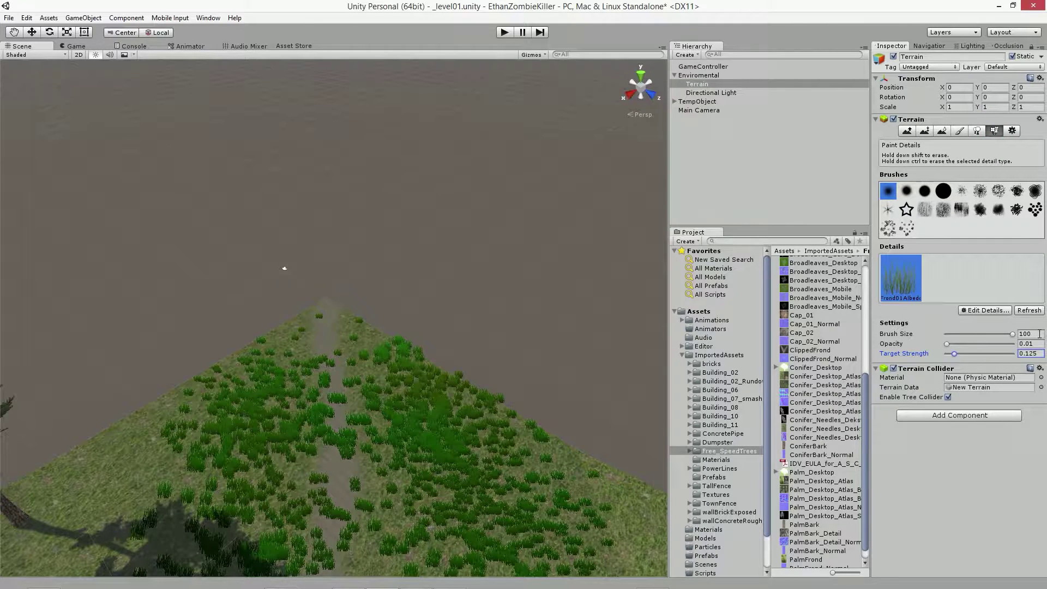
left_click(1040, 334)
type("13")
left_click(334, 322)
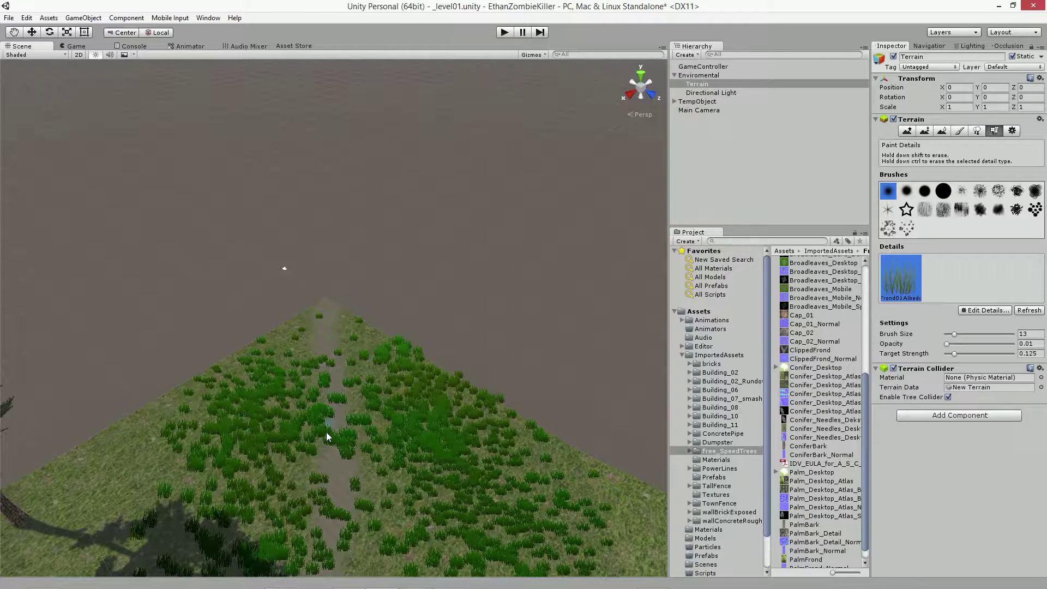
left_click(956, 335)
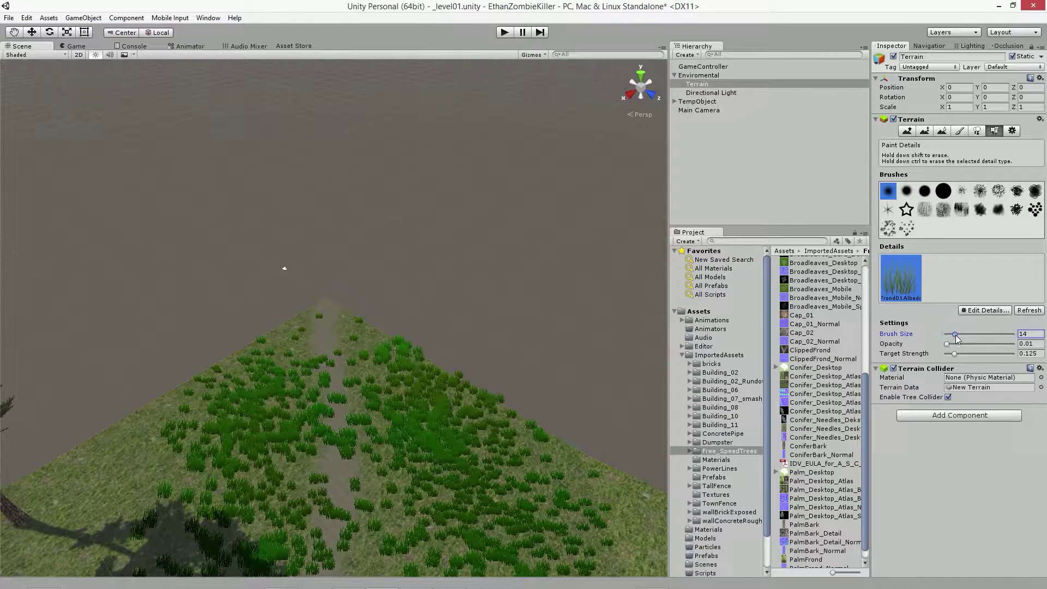
mouse_move(948, 344)
left_mouse_down()
mouse_move(1014, 344)
mouse_move(1005, 354)
left_mouse_up()
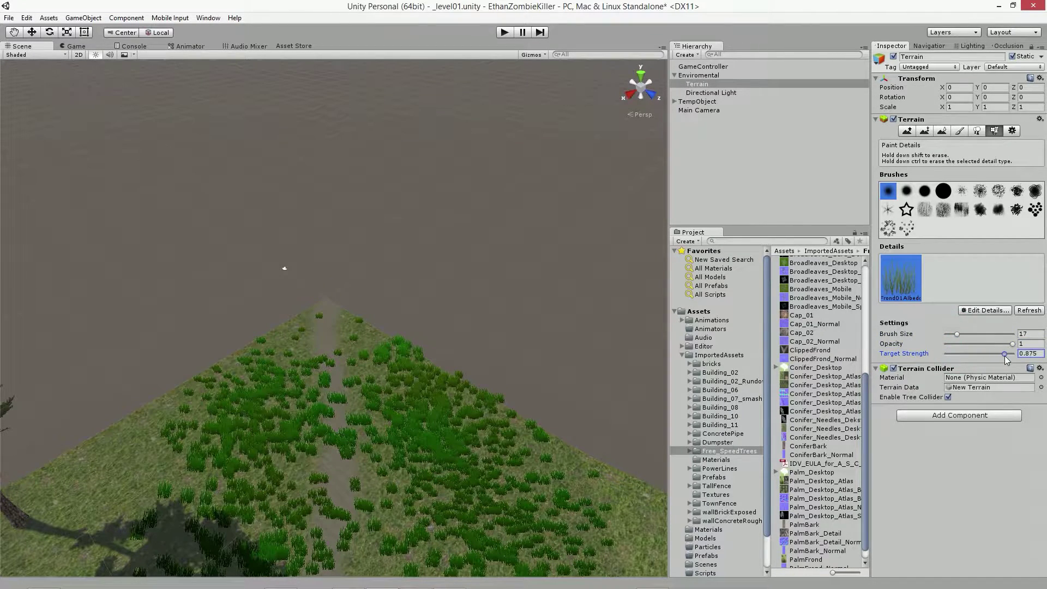
Erase a strip of grass down the terrain centre, finishing with brush size 18
left_click(960, 335)
left_click_drag(958, 334, 965, 334)
left_click_drag(323, 360, 331, 393, "shift")
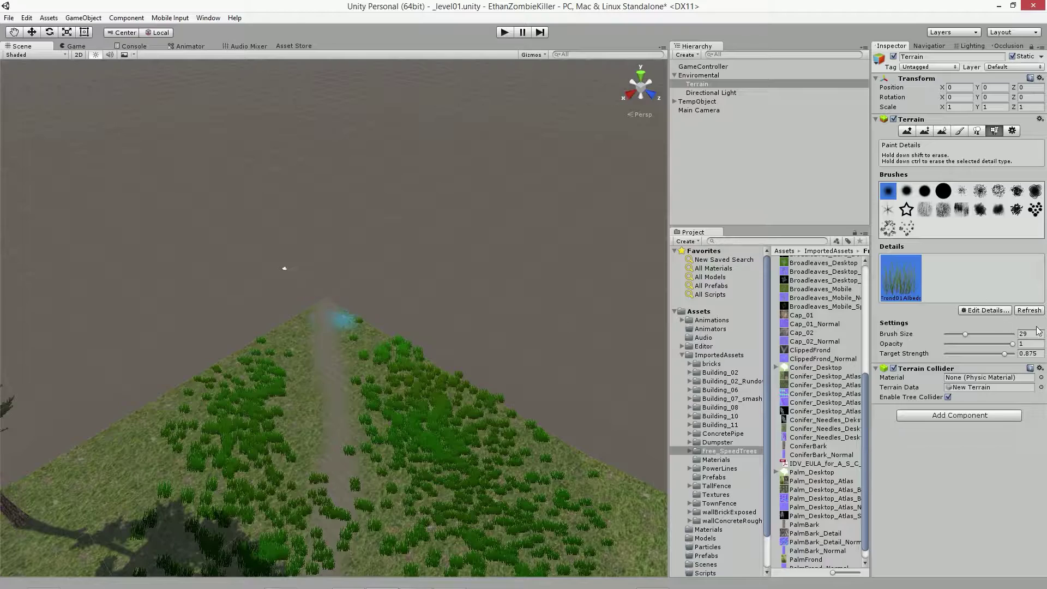
left_click_drag(966, 334, 956, 334)
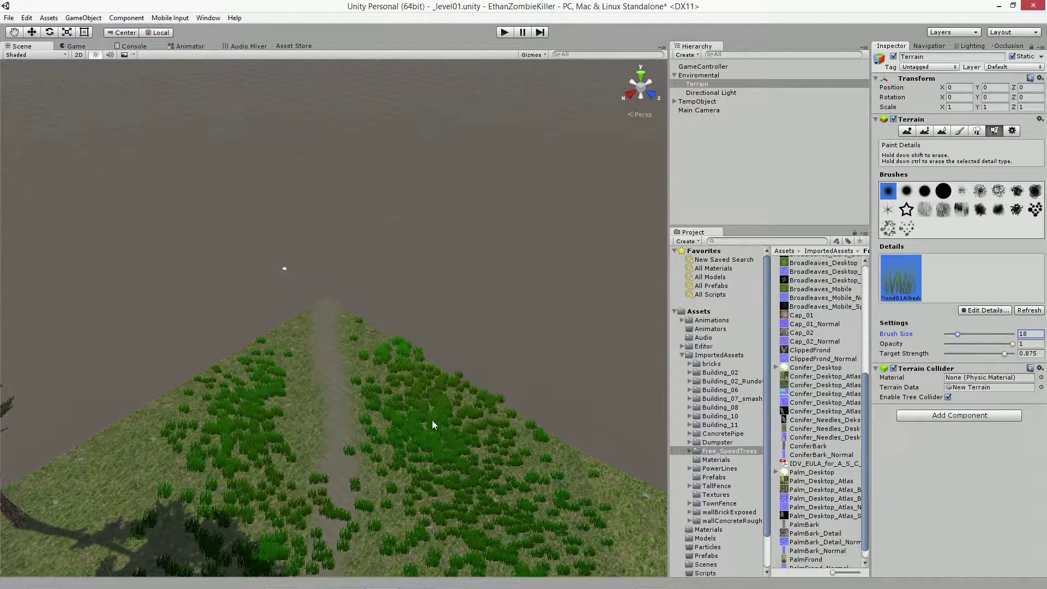
left_click_drag(312, 404, 331, 470, "shift")
Erase grass along the dirt path and inspect it from above
left_click_drag(331, 532, 309, 457, "alt")
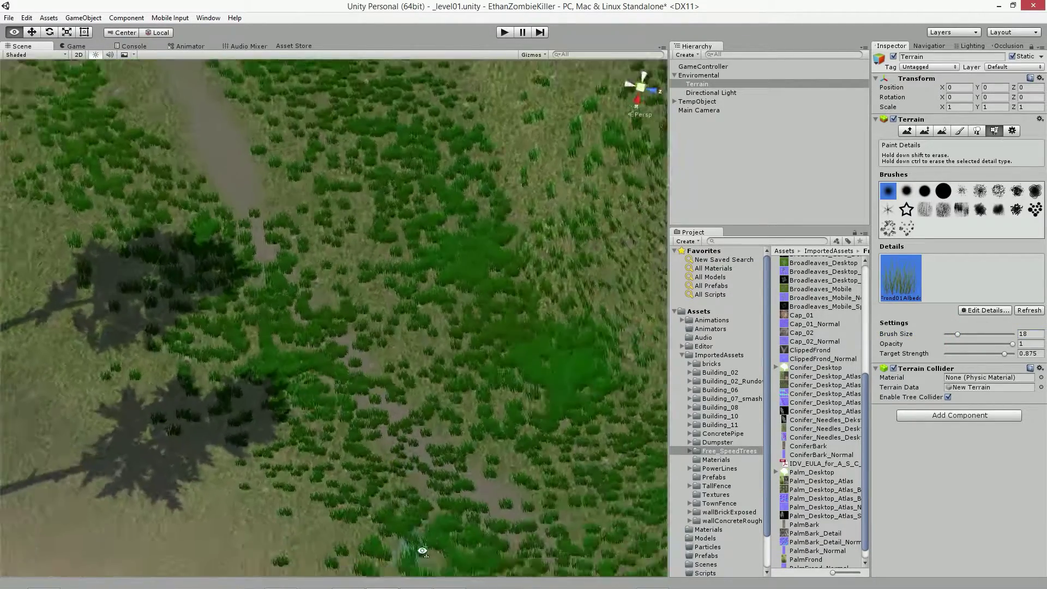
mouse_move(293, 374)
left_mouse_down("shift")
mouse_move(417, 444)
mouse_move(410, 473)
mouse_move(380, 408)
left_mouse_up("shift")
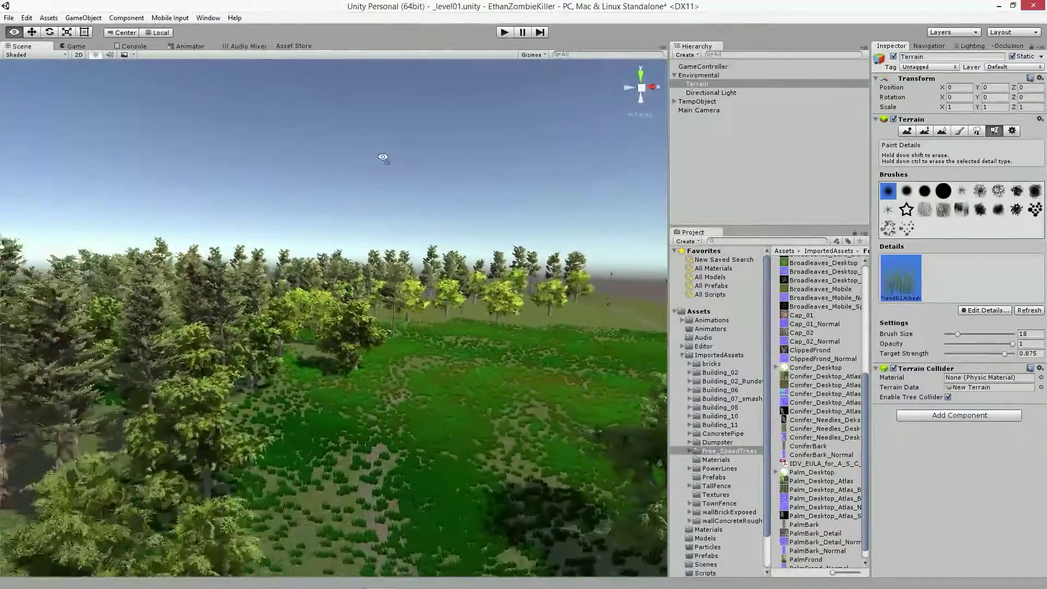
left_click_drag(360, 221, 387, 293, "alt")
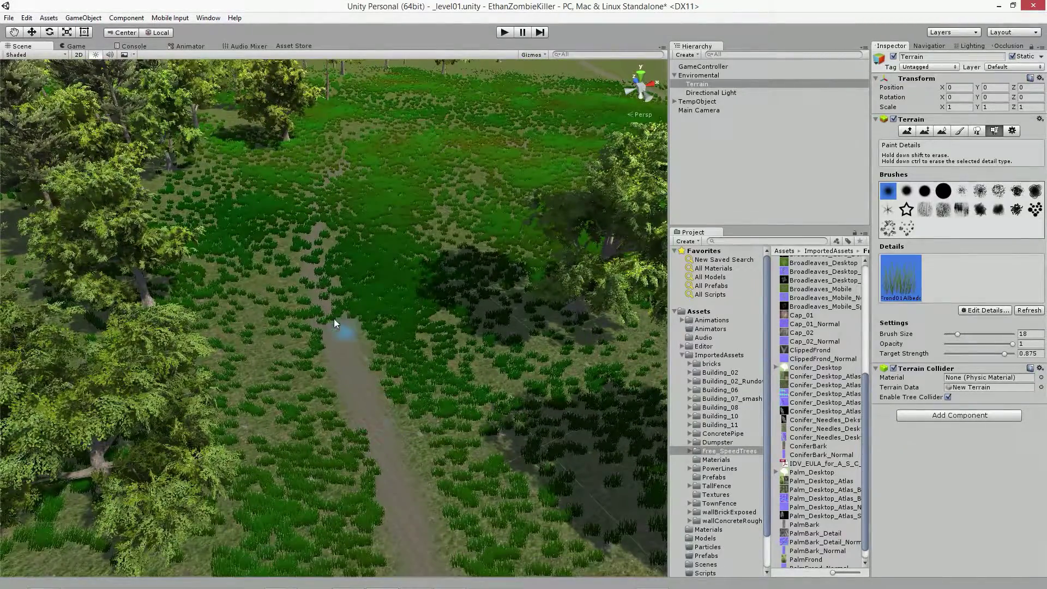
left_click_drag(322, 248, 338, 282, "alt")
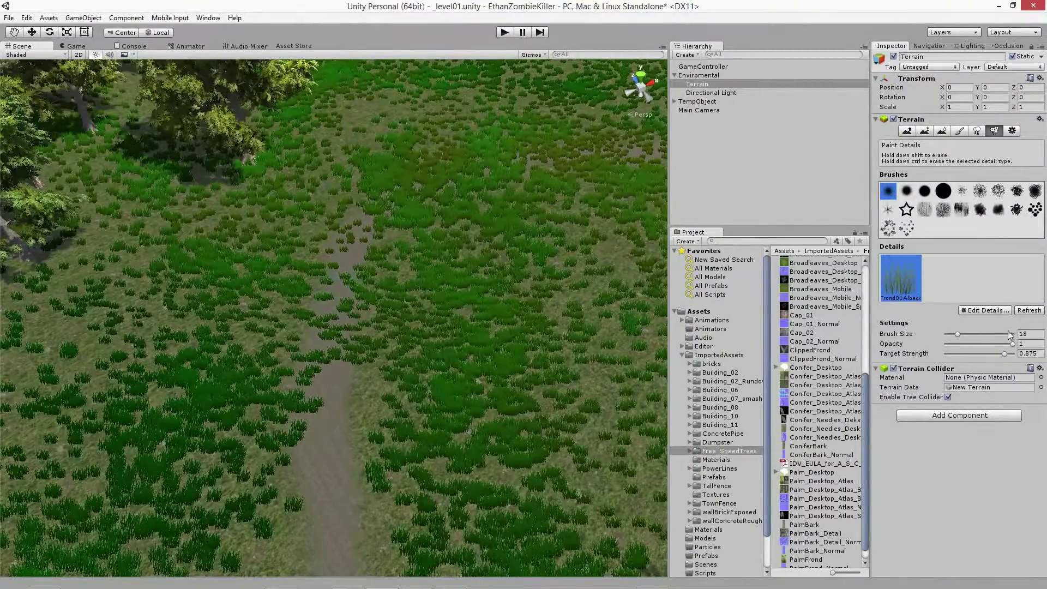
With brush size 14, extend the cleared path through the grass and fly along it toward the trees
left_click(1032, 334)
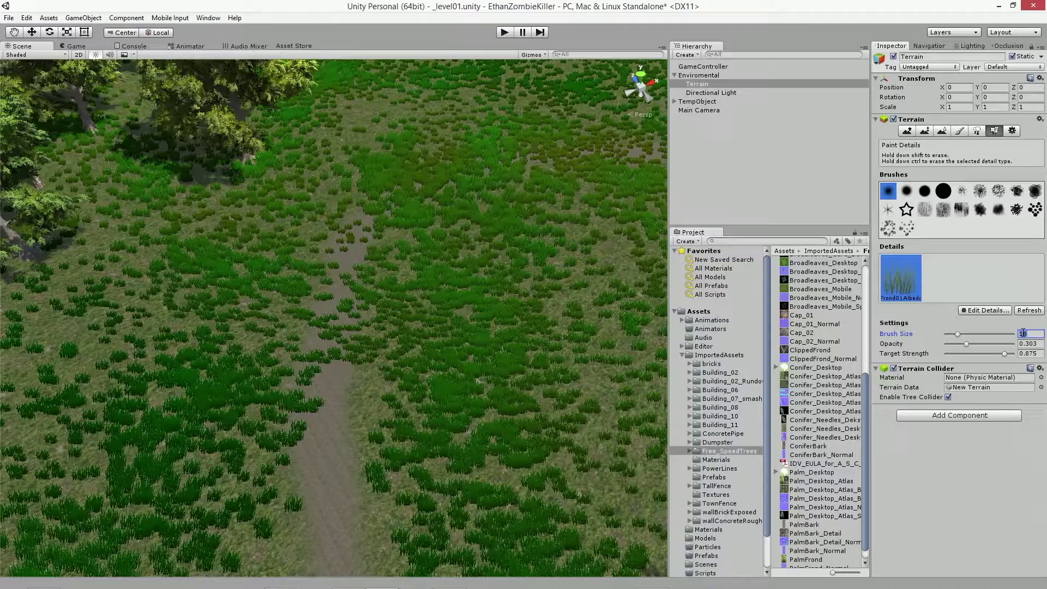
left_click(312, 452)
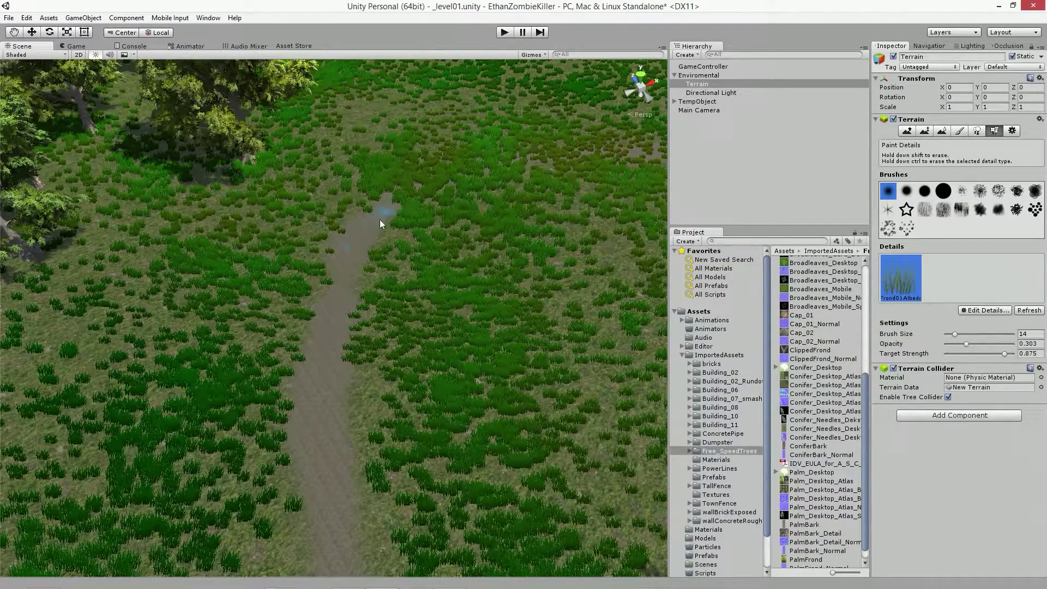
mouse_move(380, 219)
left_mouse_down("alt")
mouse_move(491, 221)
mouse_move(489, 232)
left_mouse_up("alt")
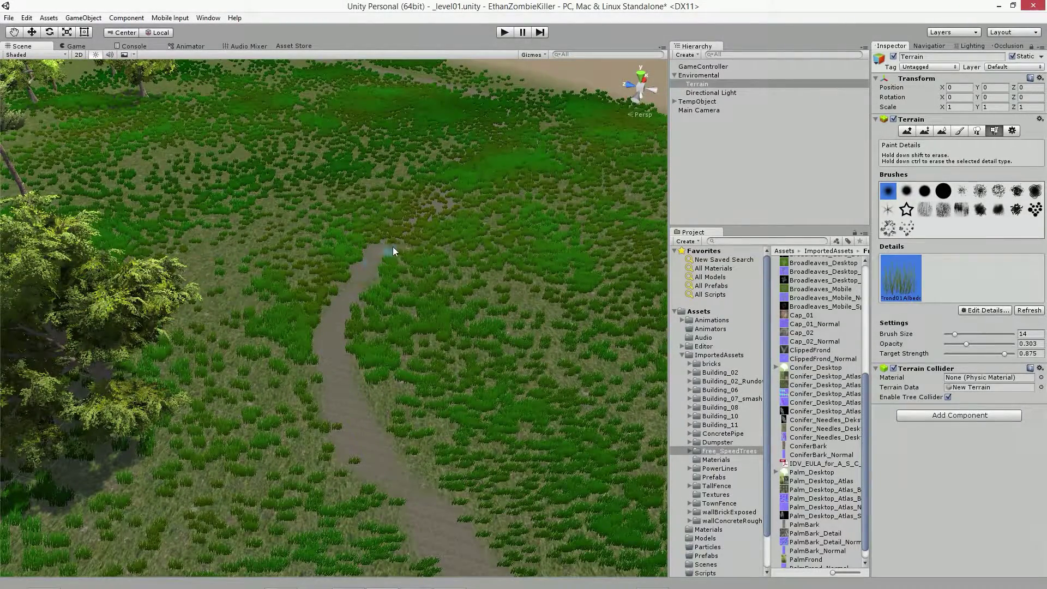
left_click_drag(416, 223, 261, 362, "alt")
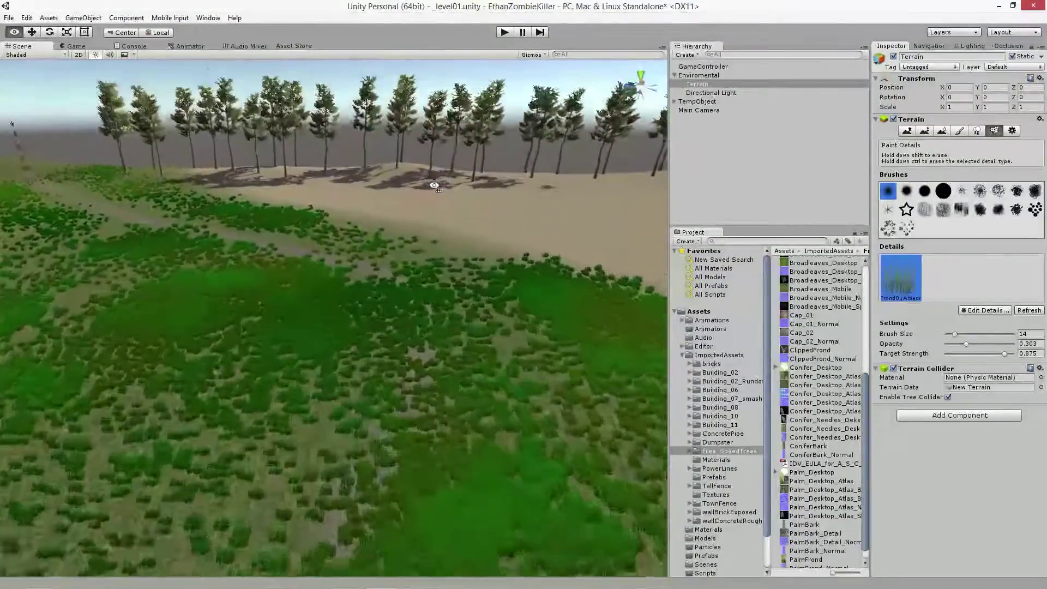
scroll(261, 362, "down", 5, "alt")
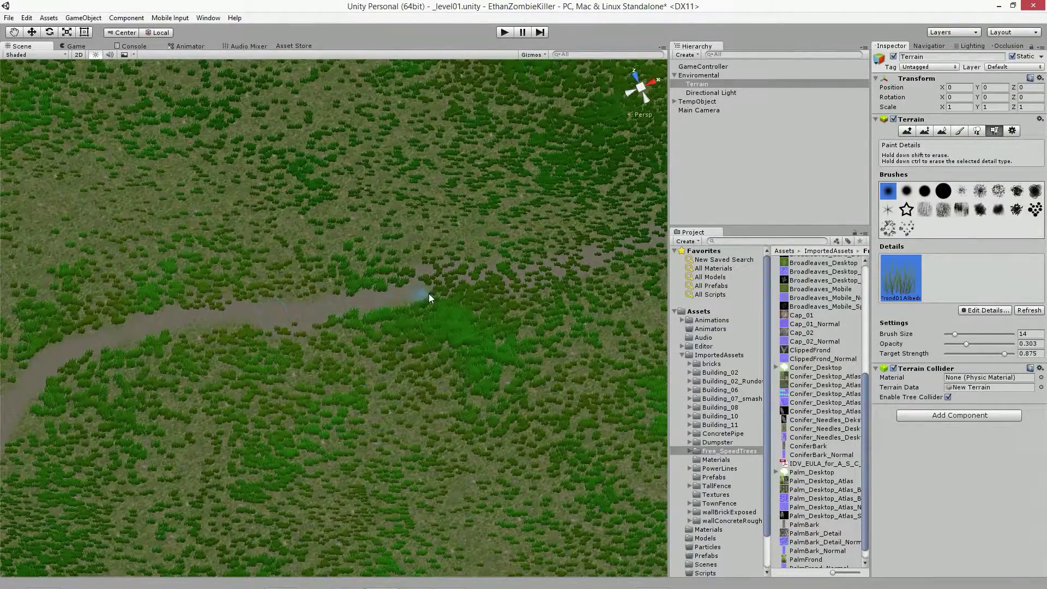
left_click_drag(483, 292, 619, 209, "alt")
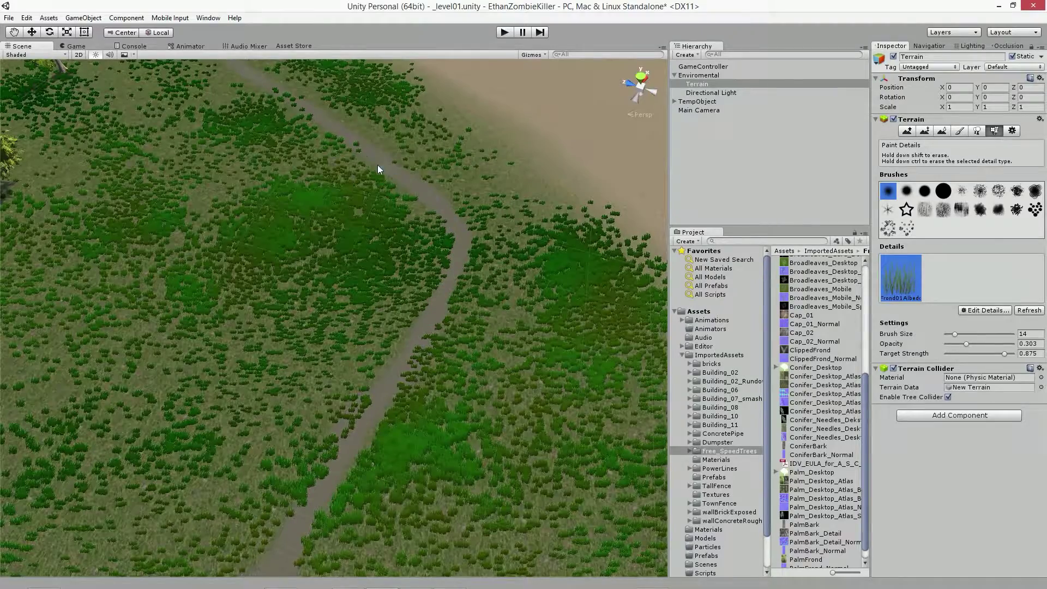
left_click_drag(273, 95, 352, 15, "alt")
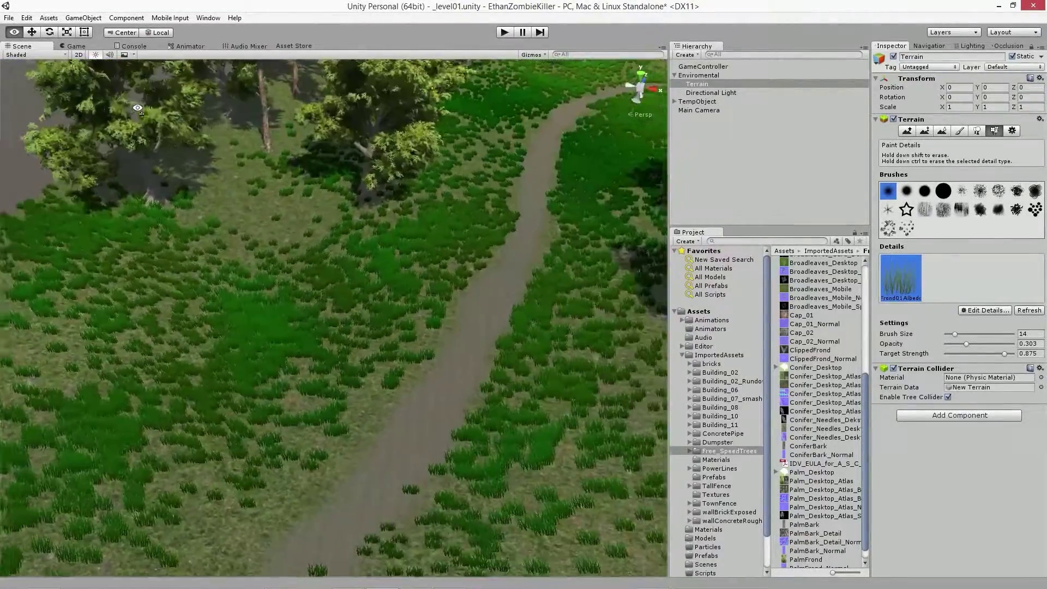
mouse_move(137, 108)
right_mouse_down()
mouse_move(71, 93)
mouse_move(139, 91)
mouse_move(99, 113)
right_mouse_up()
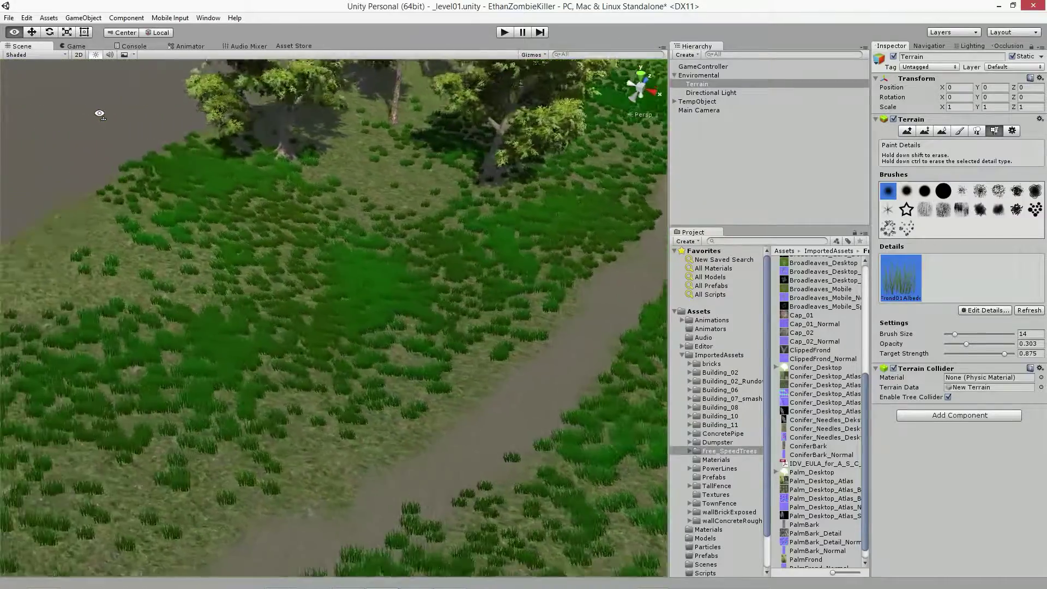
left_click_drag(99, 113, 345, 223)
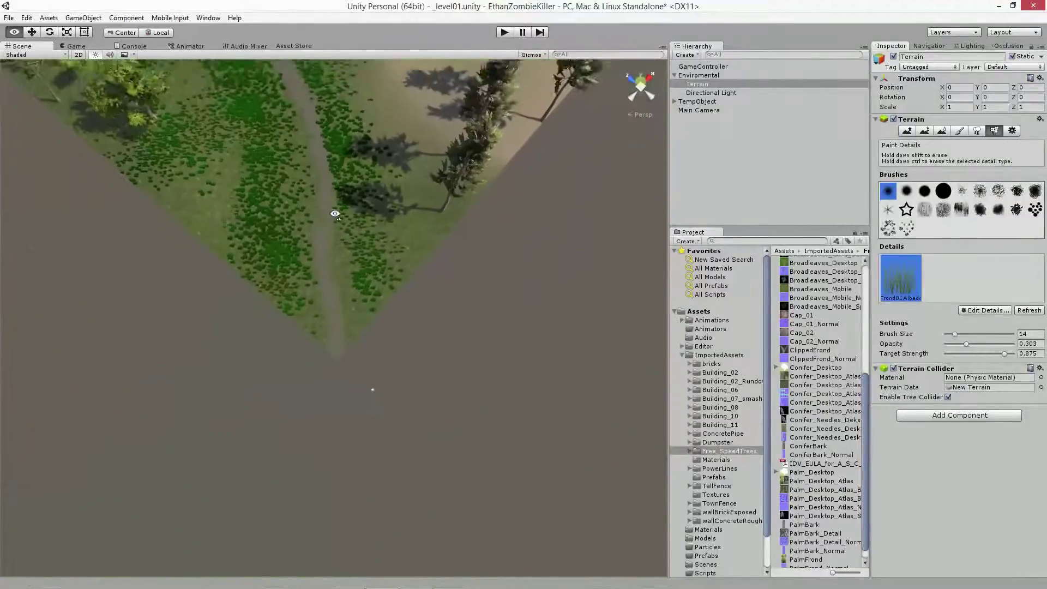
key("shift+w")
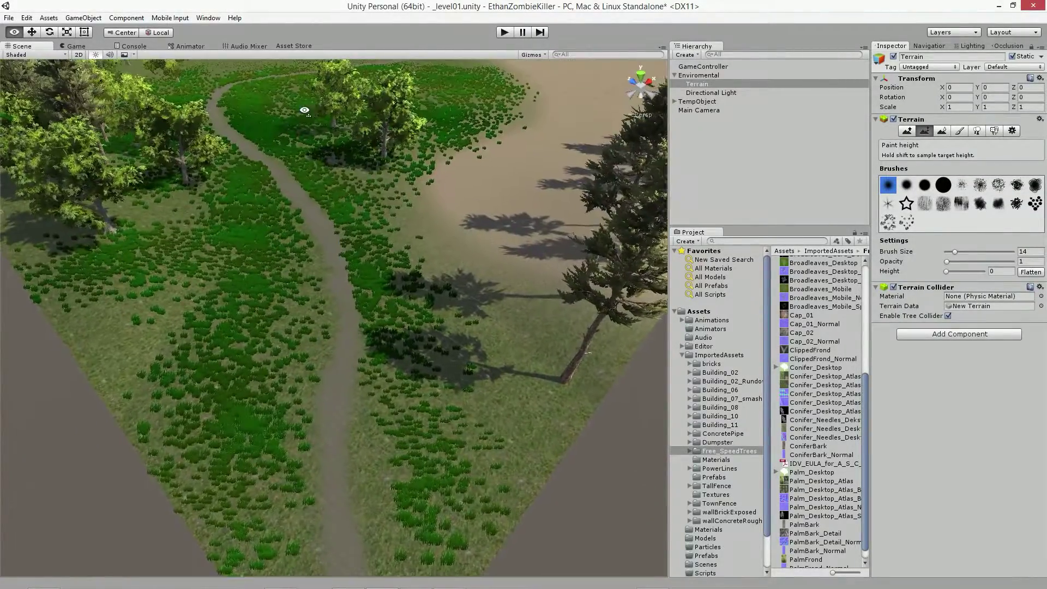
Show the Terrain Settings with detail distance 250, tree distance 2000 and the grass tint
right_click_drag(344, 223, 325, 184)
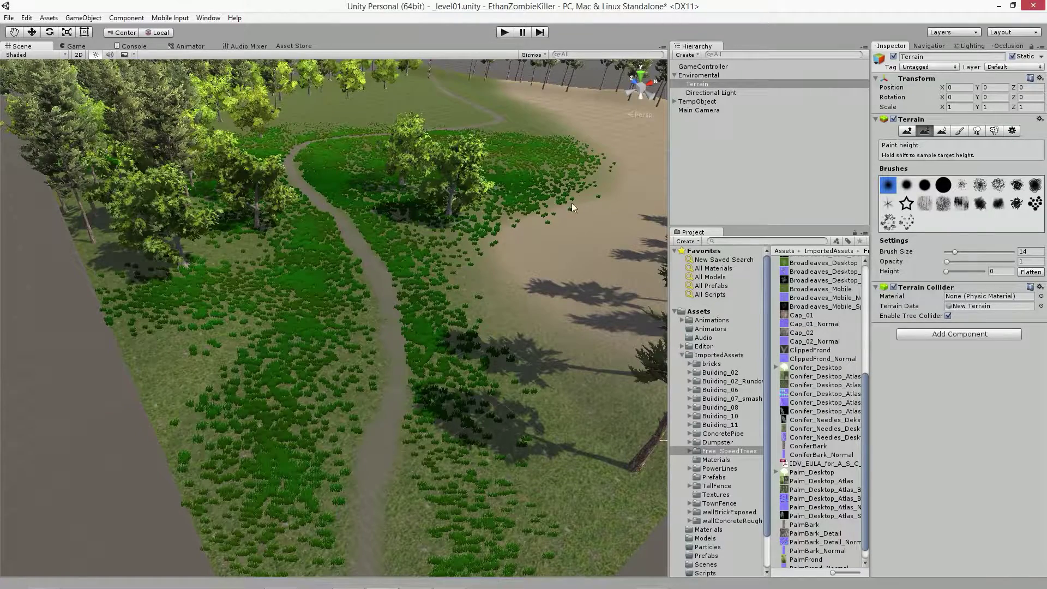
left_click(1012, 130)
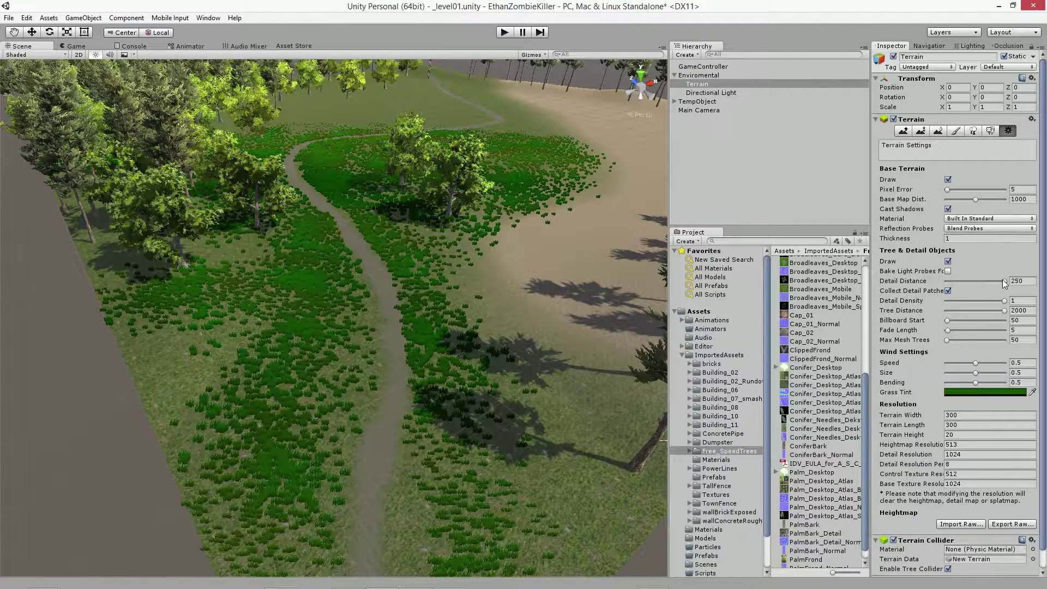
Lower Detail Density to about 0.45, save the scene, and select the Main Camera
left_click_drag(1005, 301, 982, 300)
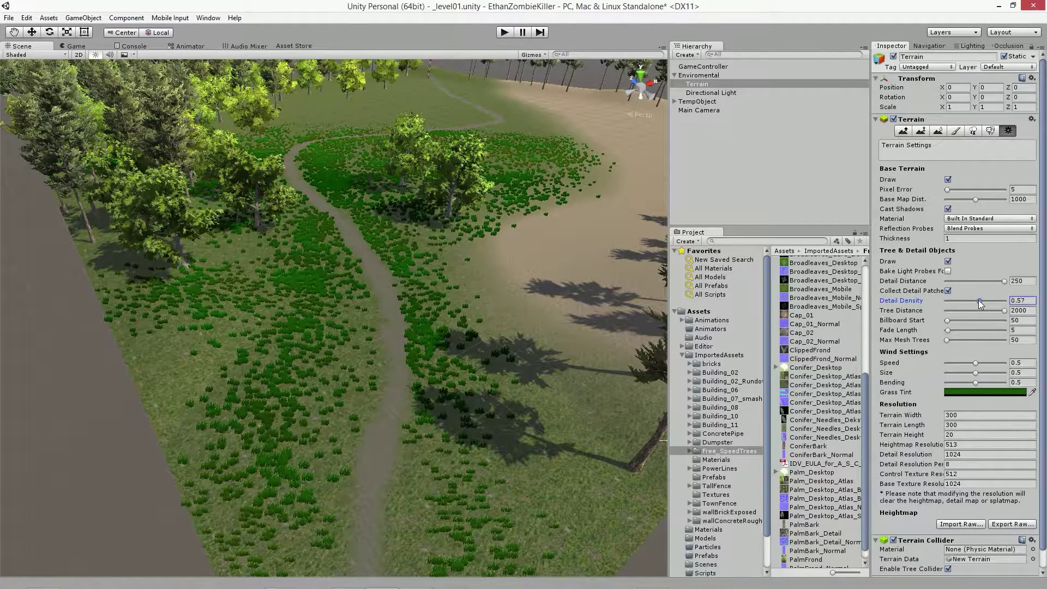
left_click_drag(981, 300, 973, 303)
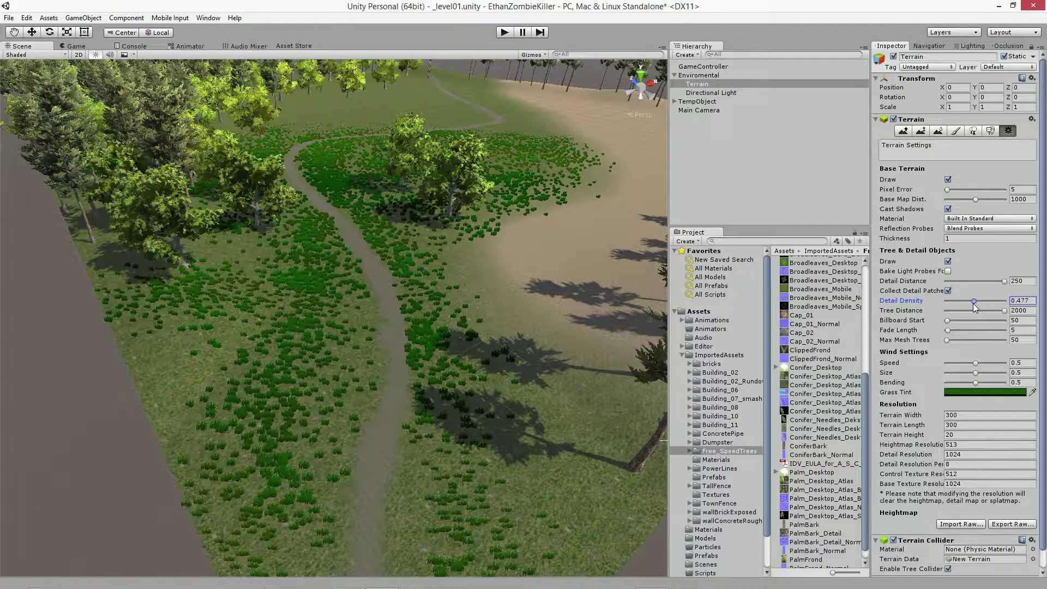
key("ctrl+s")
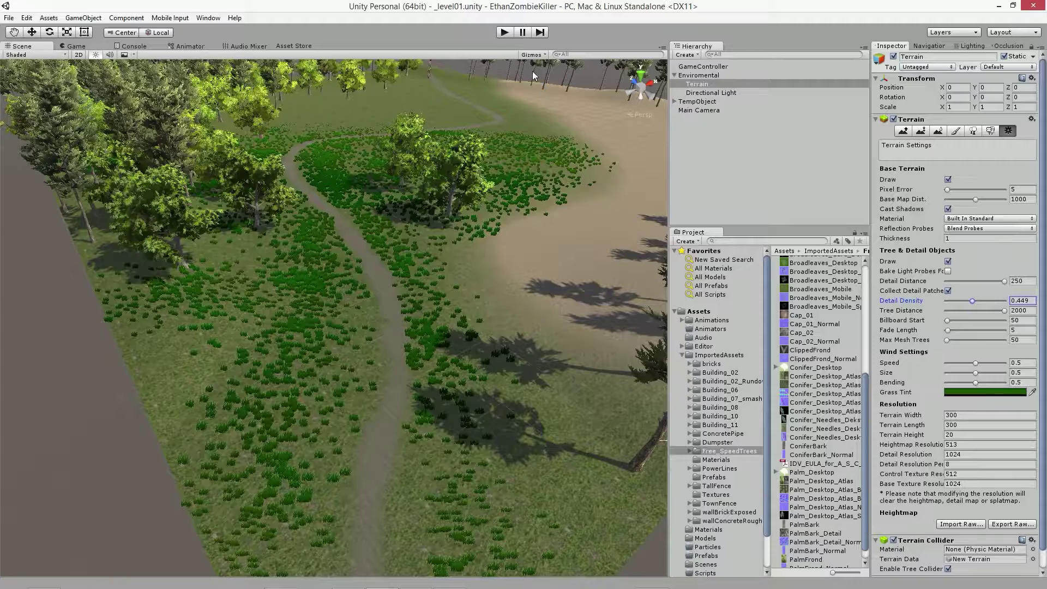
left_click(701, 110)
mouse_move(480, 356)
left_mouse_down("alt")
mouse_move(479, 377)
mouse_move(459, 336)
mouse_move(468, 271)
left_mouse_up("alt")
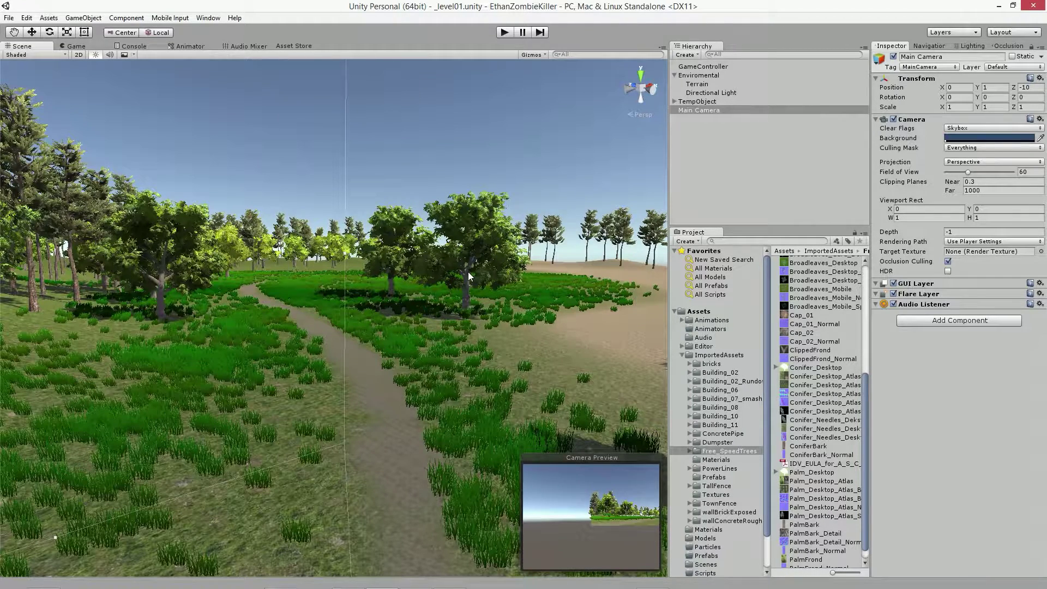
Align the Main Camera with the ground-level path view, then play the scene to preview the forest
key("ctrl+shift+f")
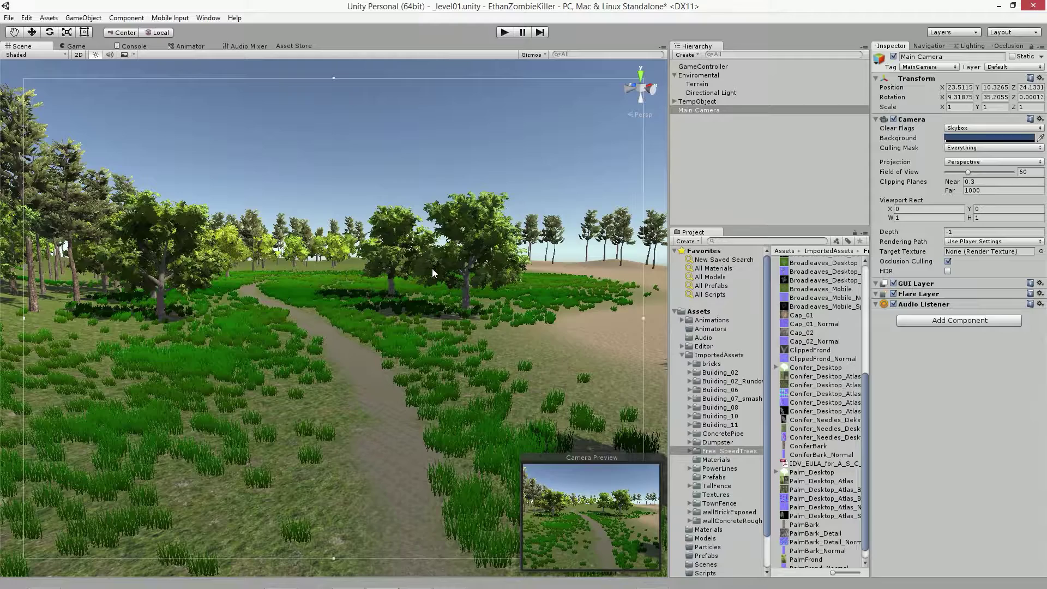
left_click(505, 33)
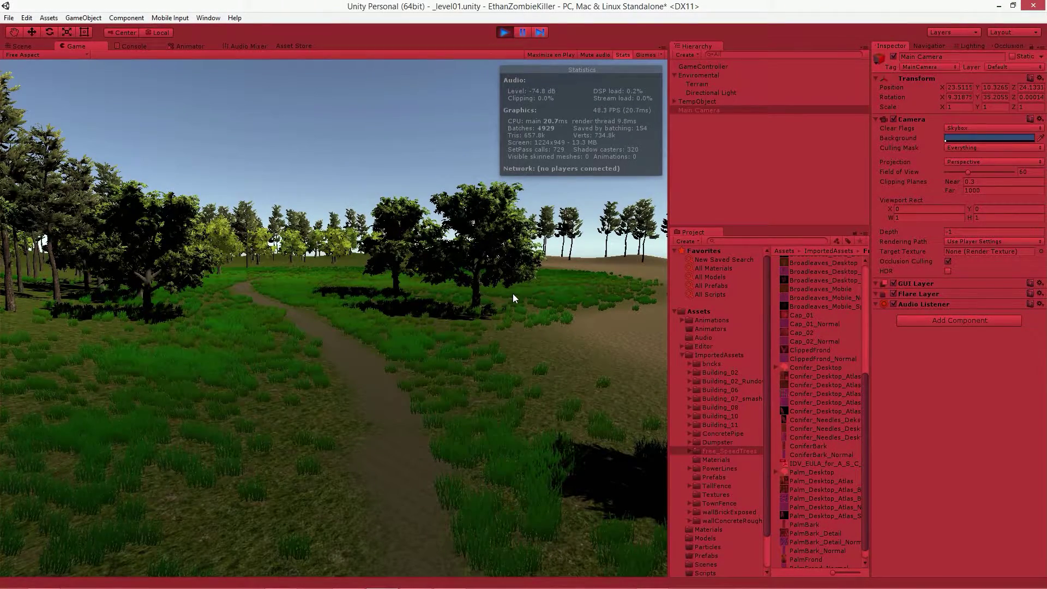
Stop the preview, save the _level01 scene, and orbit out to view the whole terrain
left_click(503, 33)
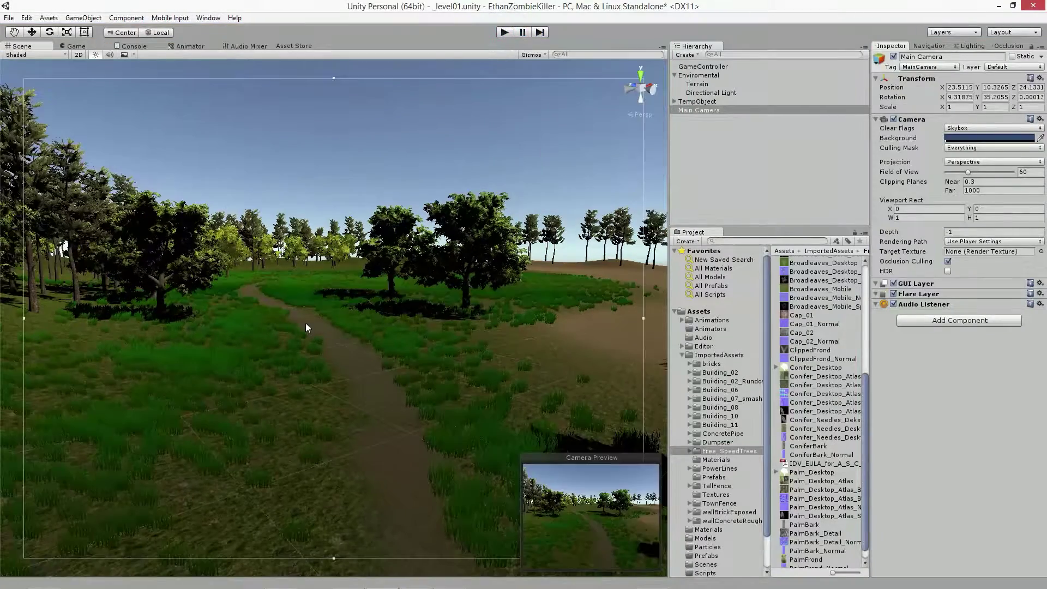
key("ctrl+s")
left_click_drag(377, 316, 385, 315, "alt")
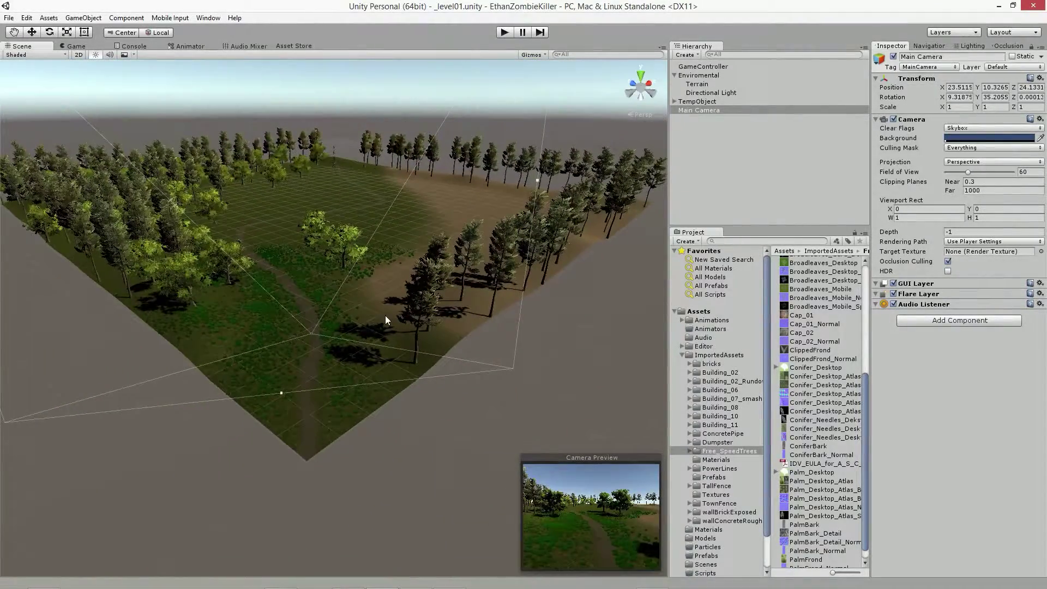